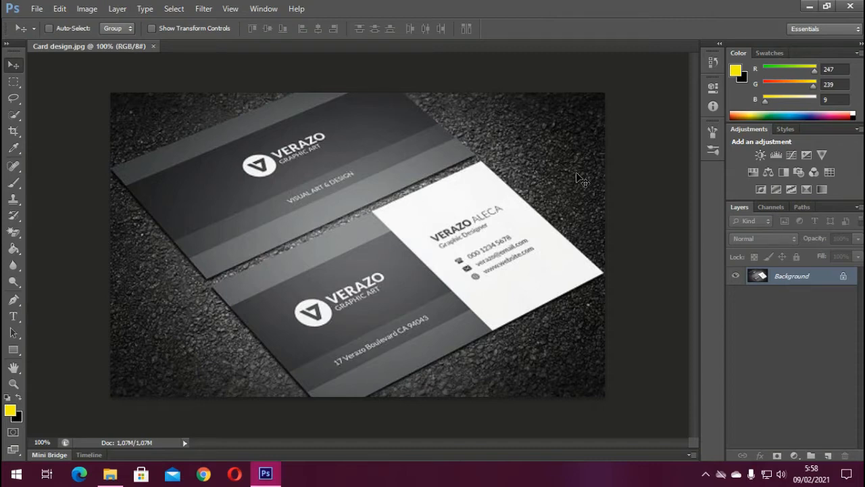
left_click(37, 9)
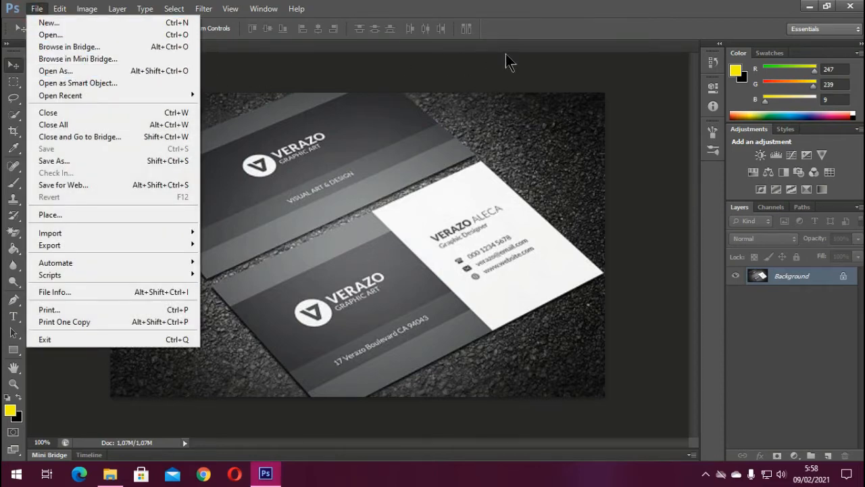
left_click(553, 22)
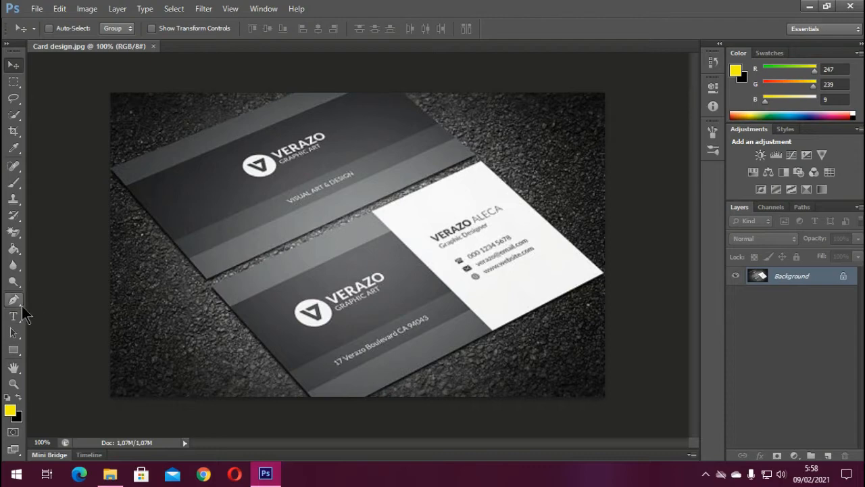
Set up the Pen tool in Shape mode with no fill and a black 2 pt stroke
left_click_drag(16, 305, 79, 302)
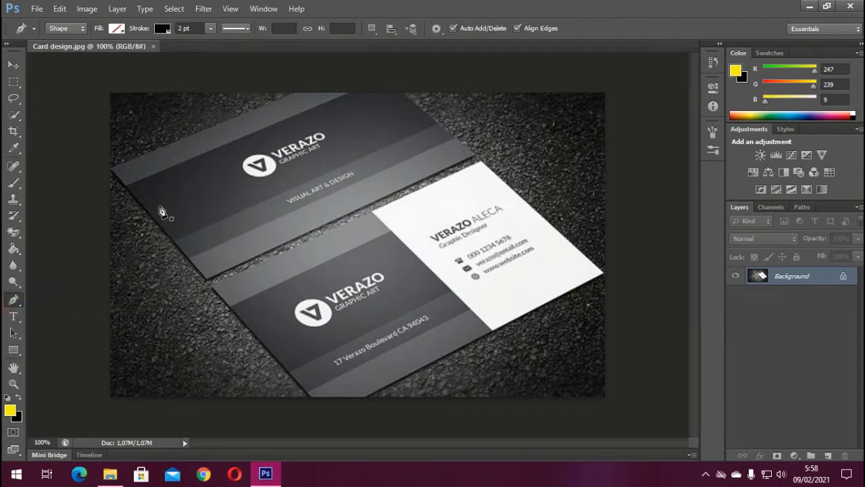
left_click(69, 30)
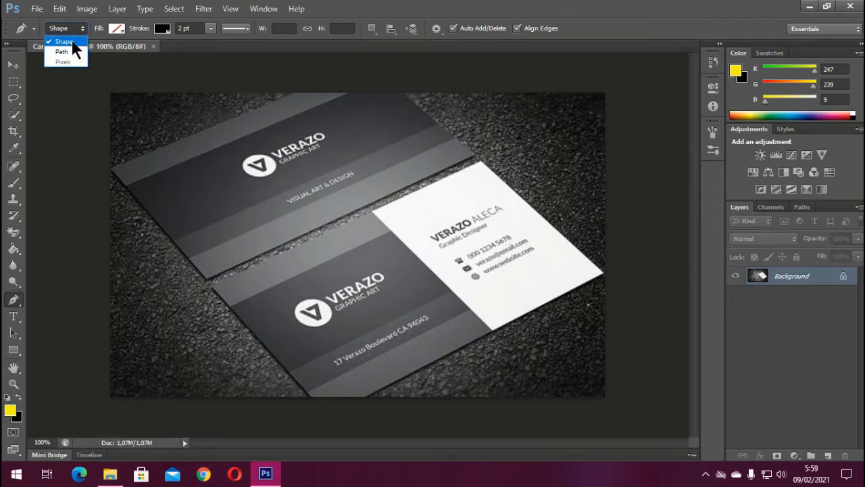
left_click(73, 42)
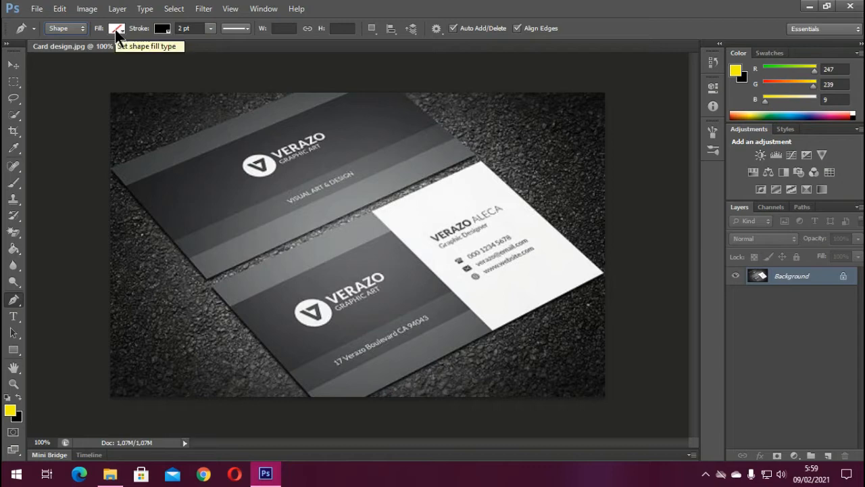
left_click(116, 29)
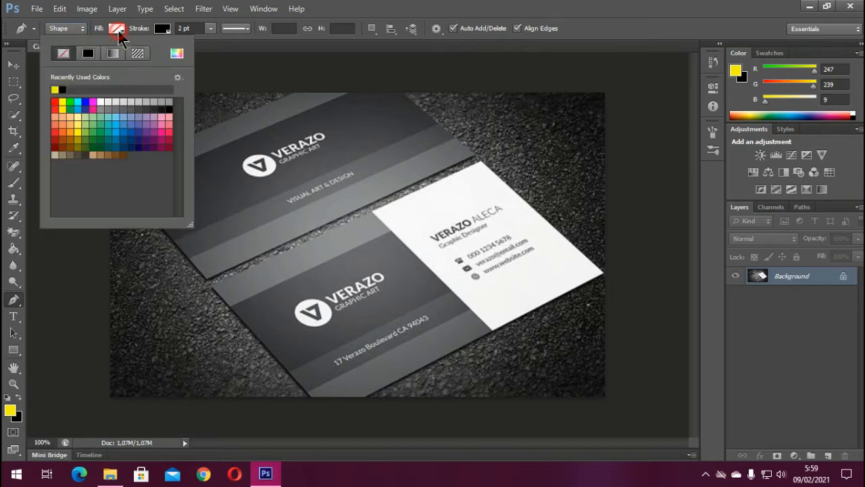
left_click(64, 53)
left_click(167, 28)
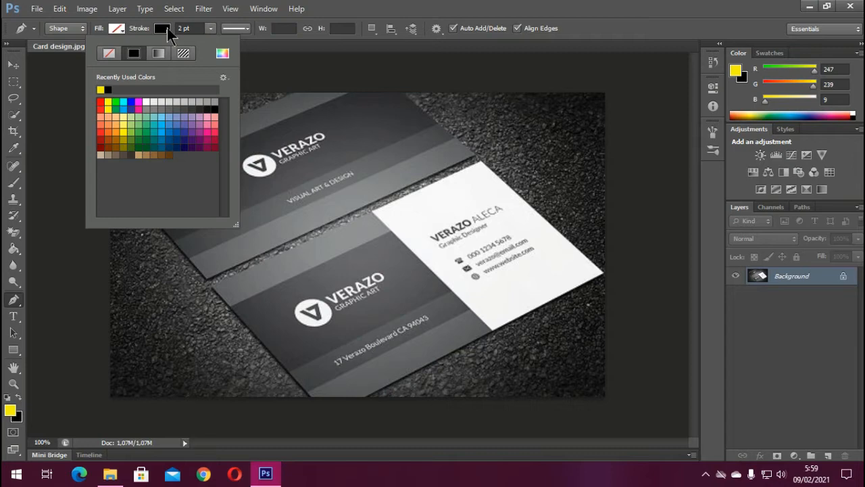
left_click(397, 17)
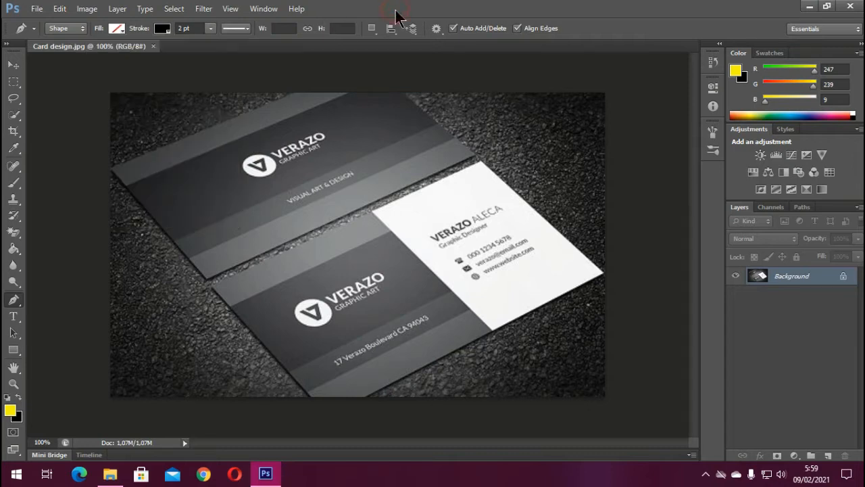
Trace the light grey strip on the upper card's top edge as a closed shape, about 377 × 146 px, and hide its layer
left_click(111, 169)
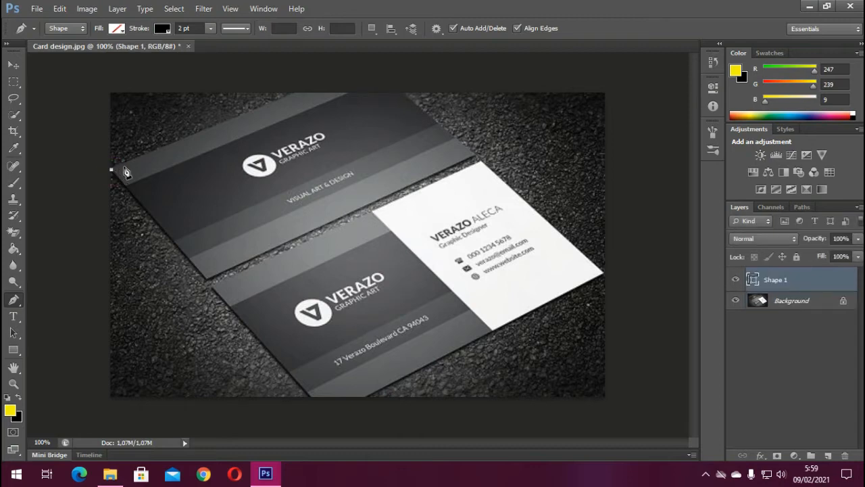
left_click(294, 95)
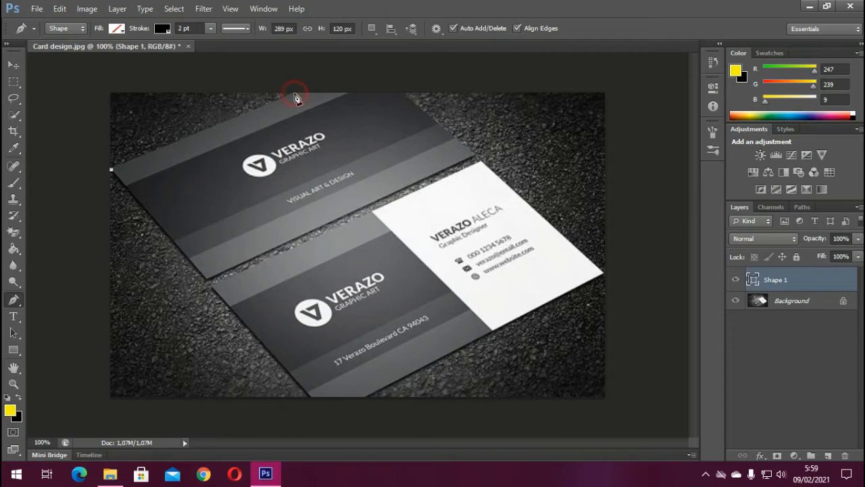
left_click(350, 93)
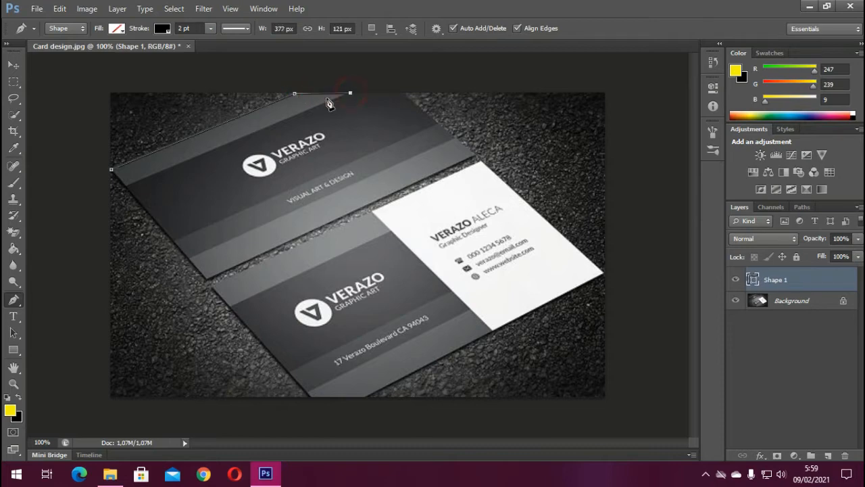
left_click(126, 188)
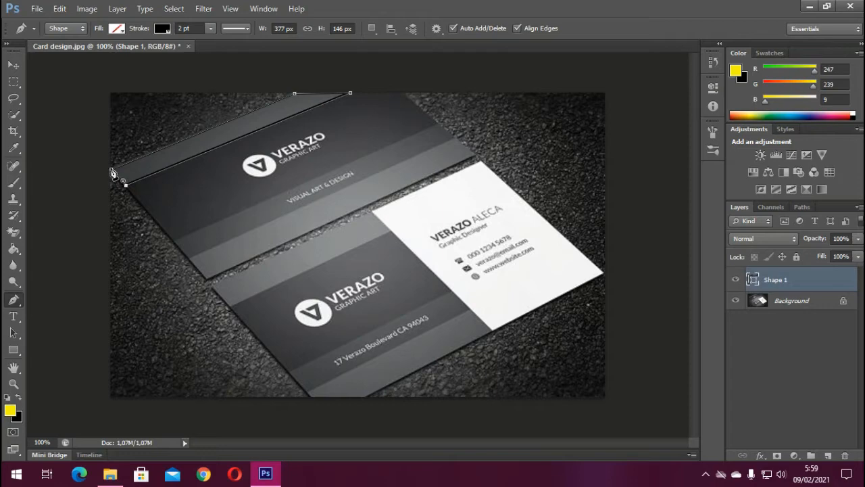
left_click(113, 170)
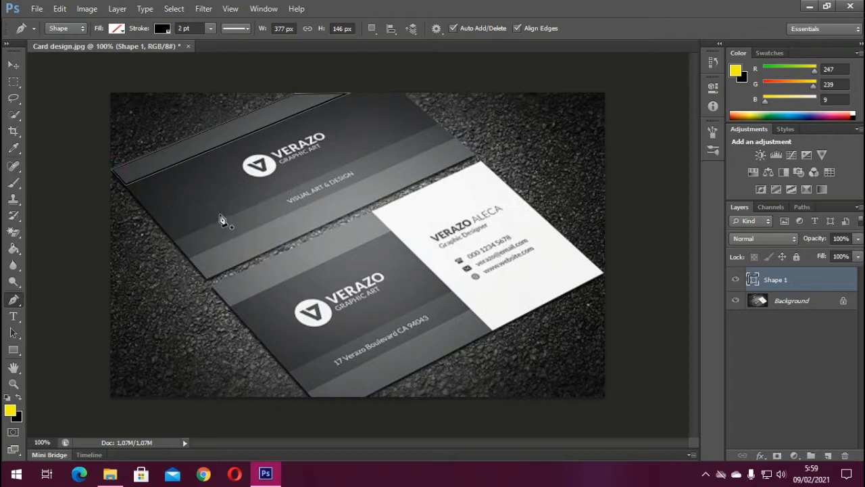
left_click(736, 281)
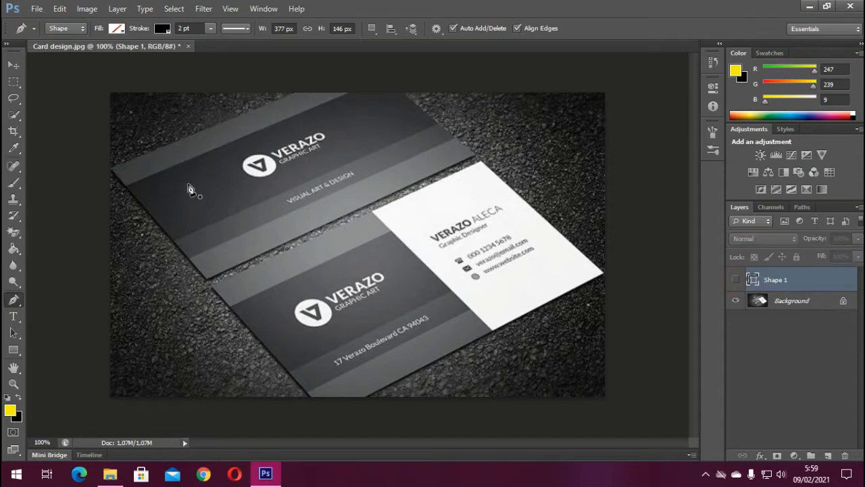
Trace the upper card's dark band behind the logo as a closed shape, about 492 × 236 px, and hide its layer
left_click(125, 187)
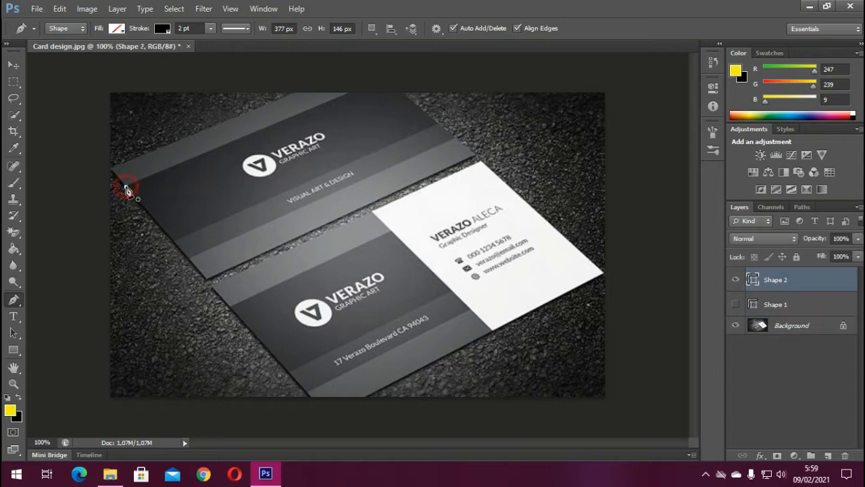
left_click(351, 93)
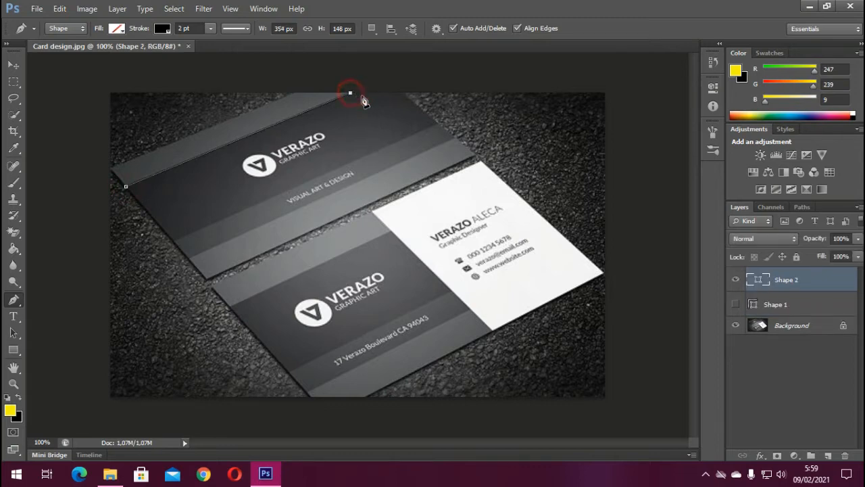
left_click(401, 92)
left_click(438, 124)
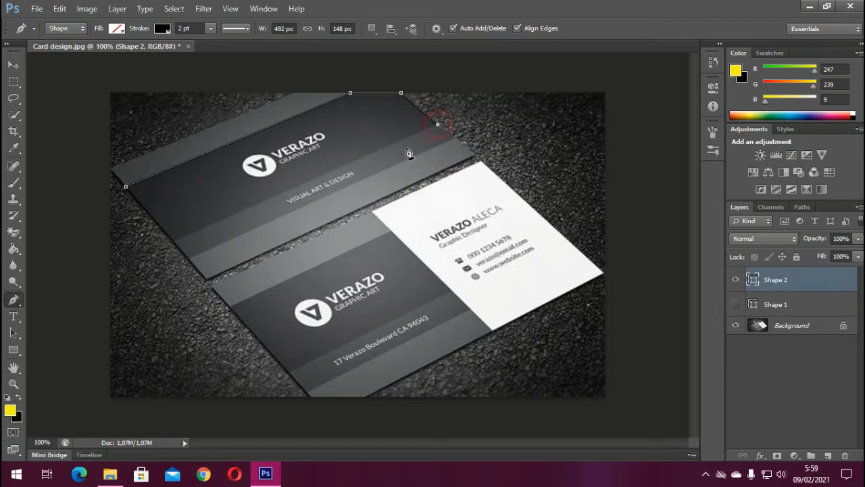
left_click(173, 241)
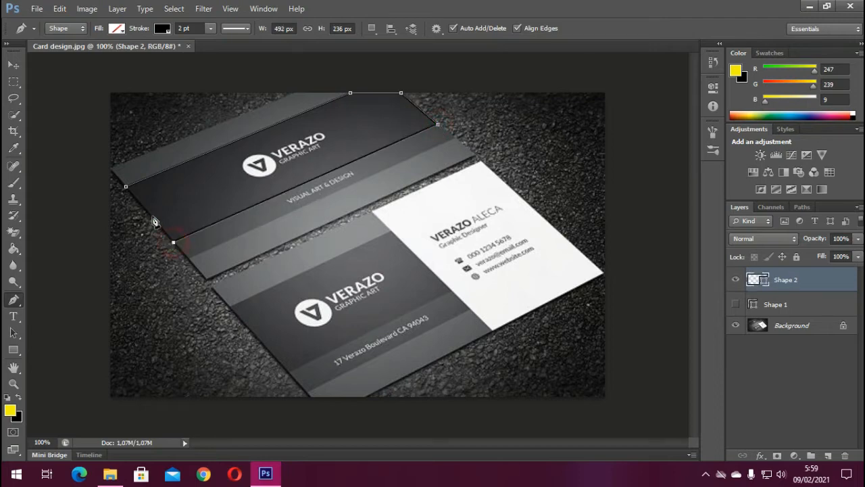
left_click(125, 189)
left_click(736, 279)
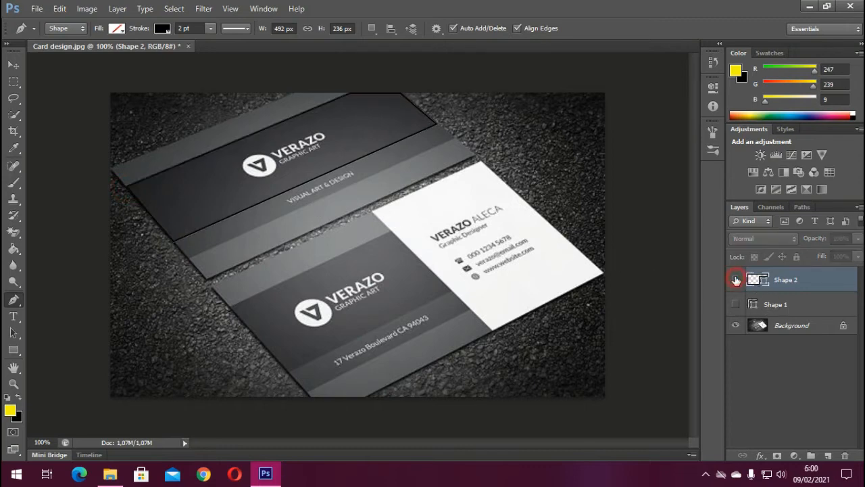
Trace the upper card's band containing the tagline as a closed shape, about 442 × 209 px, and hide its layer
left_click(175, 242)
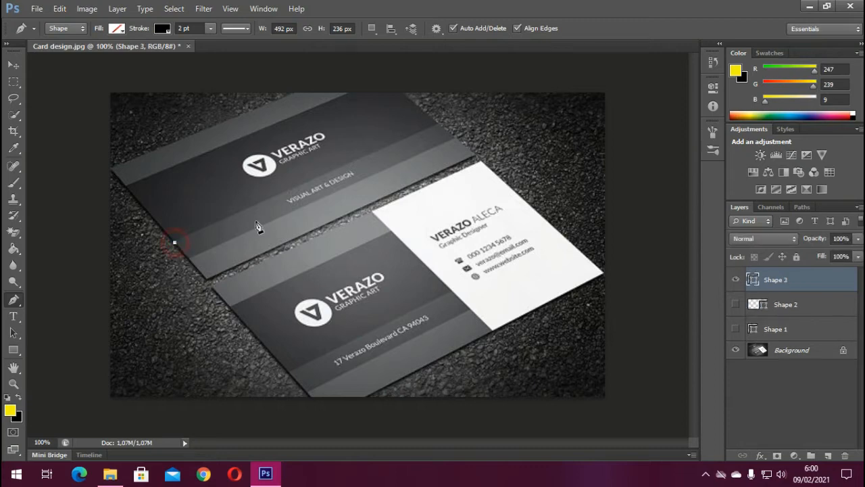
left_click(438, 126)
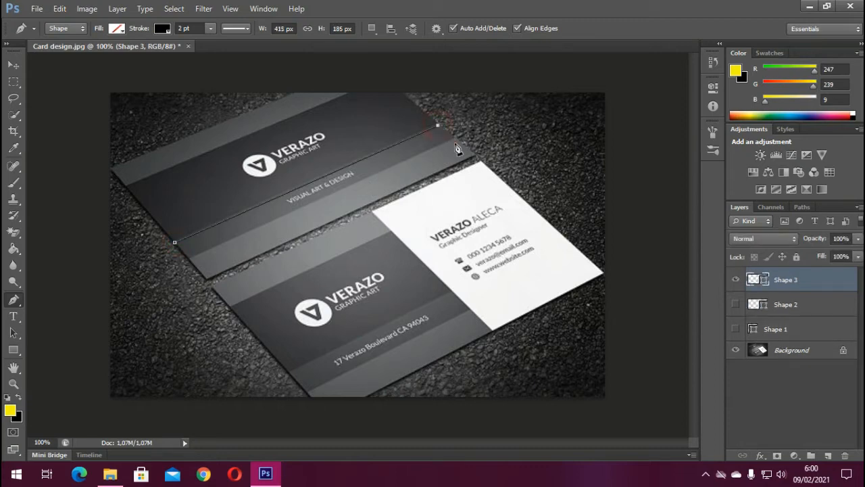
left_click(188, 257)
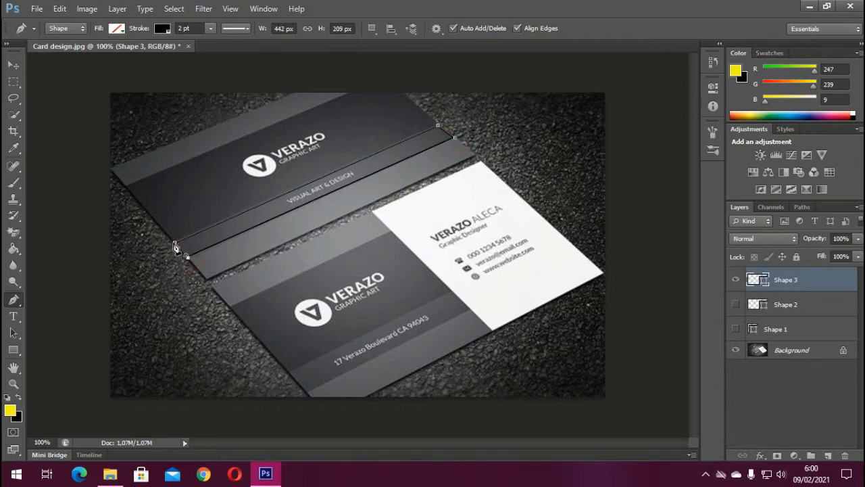
left_click(175, 242)
left_click(736, 279)
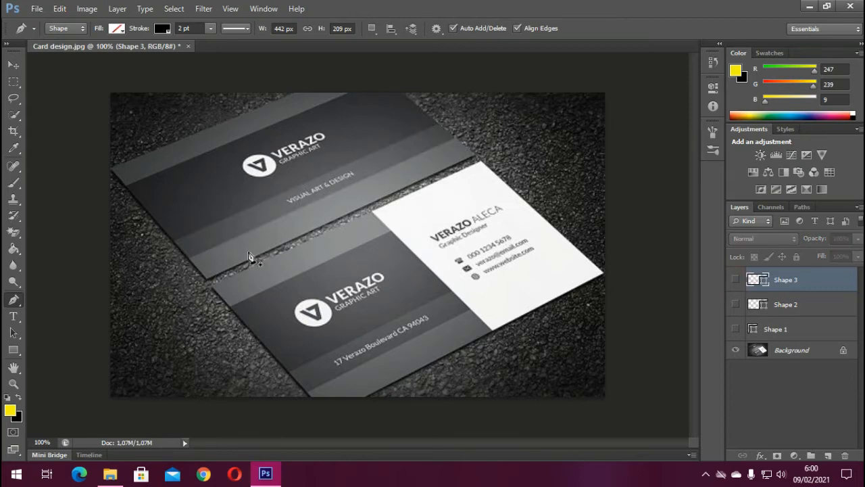
Trace the light grey strip on the upper card's lower edge as a closed shape, about 451 × 223 px, and hide its layer
left_click(190, 260)
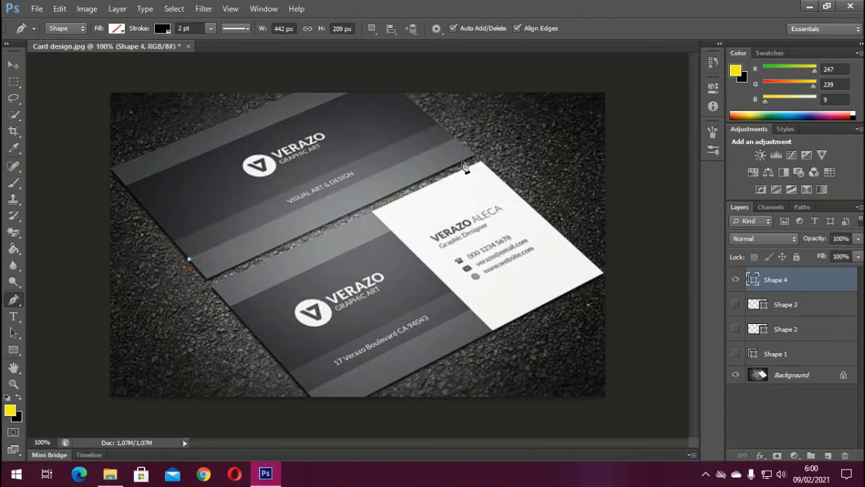
left_click(456, 140)
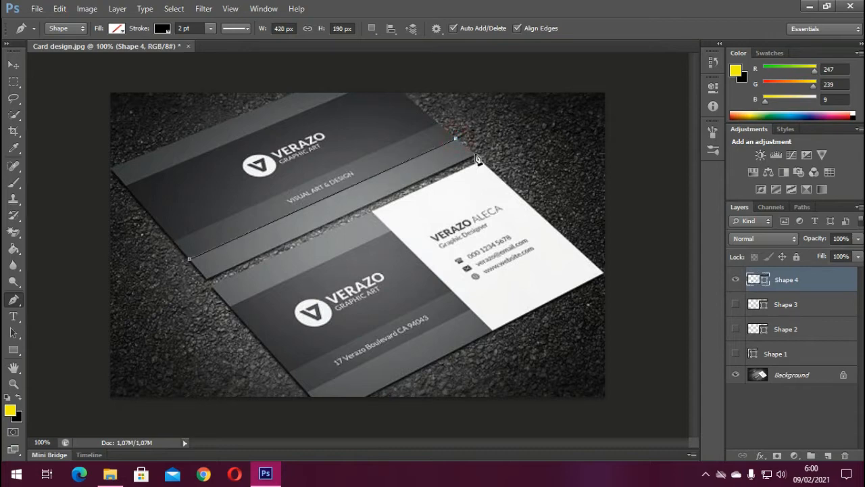
left_click(476, 154)
left_click(208, 284)
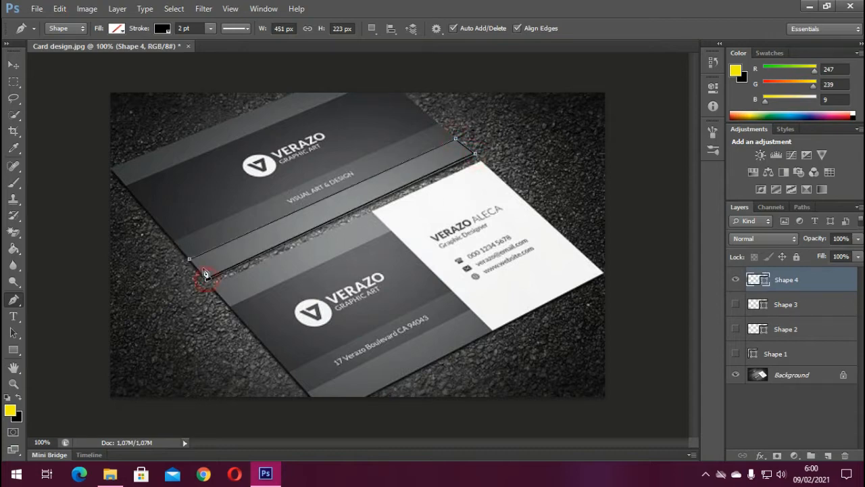
left_click(190, 259)
left_click(735, 280)
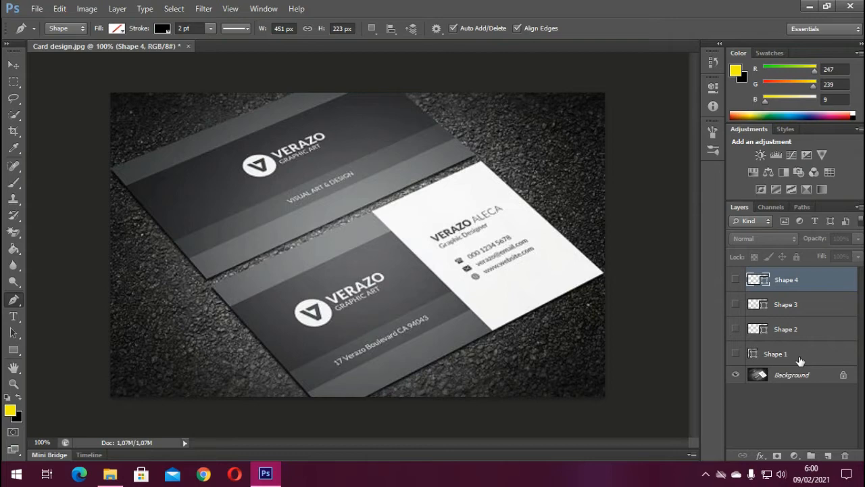
Draw an ellipse about 54 × 50 px beside the circular logo on the upper card
left_click(13, 353)
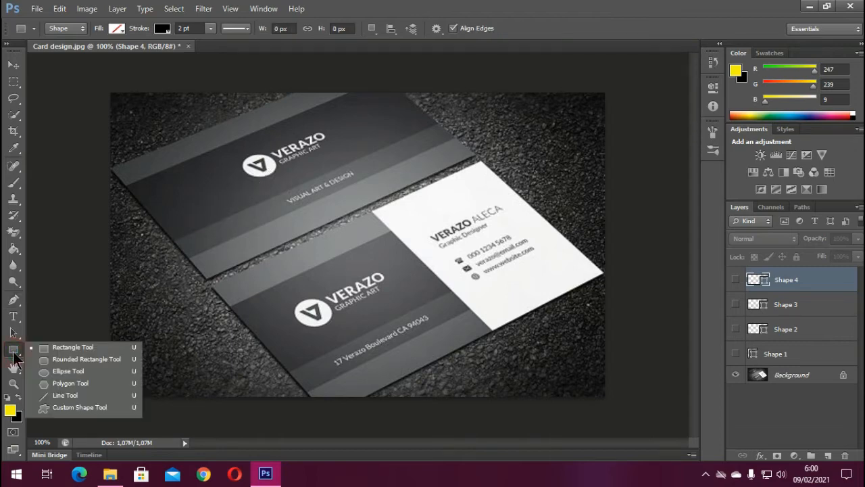
left_click(74, 371)
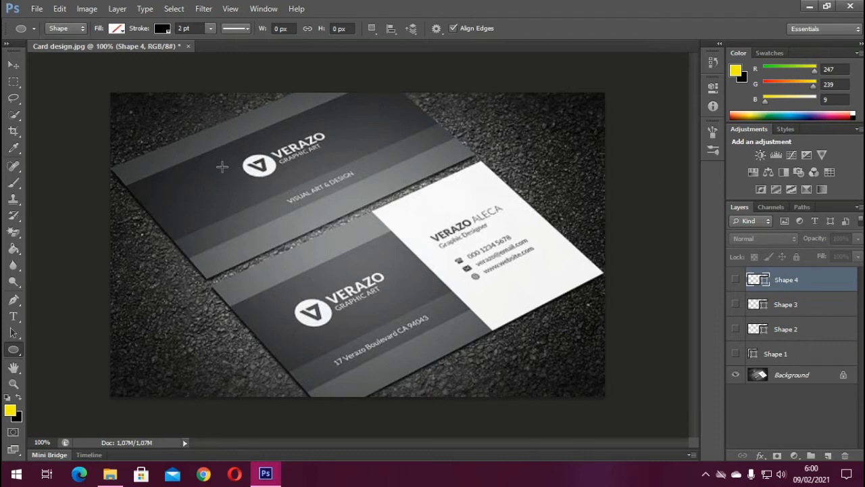
left_click_drag(206, 169, 240, 200)
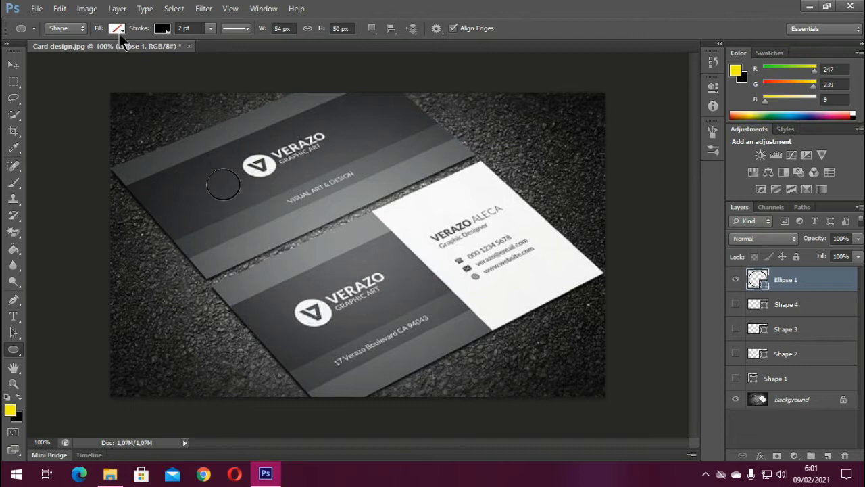
Give the ellipse beside the logo a white fill and remove its stroke
left_click(118, 29)
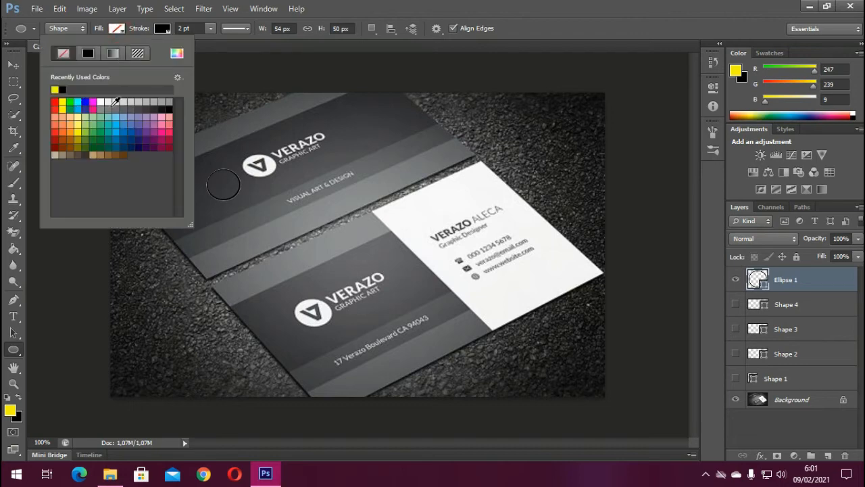
left_click(102, 102)
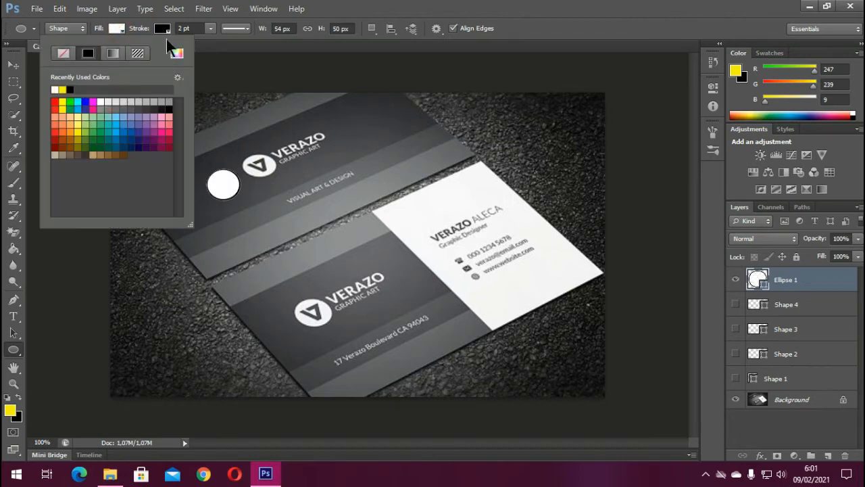
left_click(171, 31)
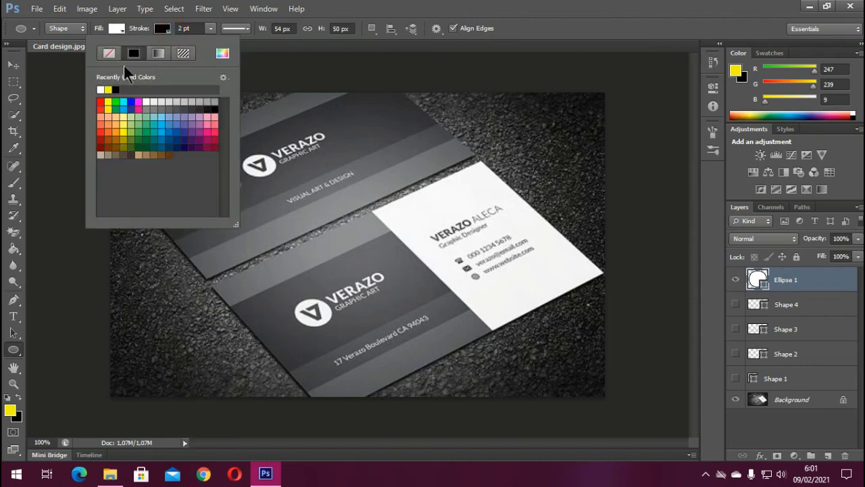
left_click(109, 55)
left_click(371, 12)
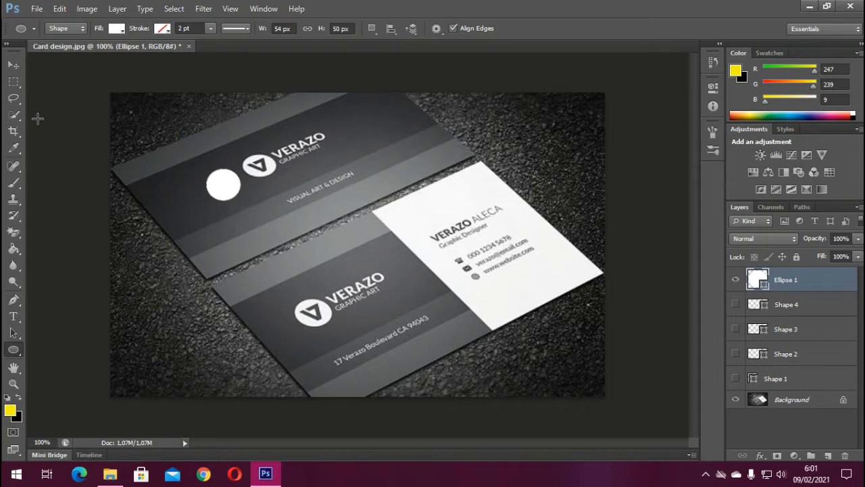
Move the white ellipse over the circular logo on the upper card and hide its layer
left_click(13, 65)
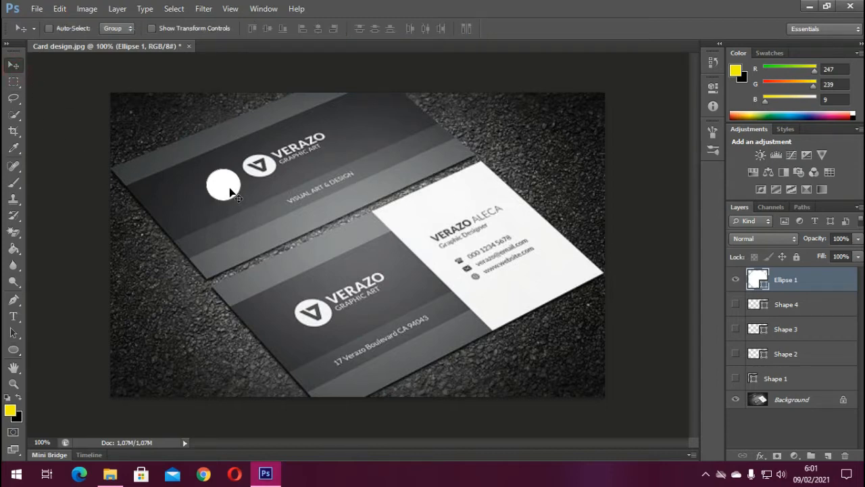
left_click_drag(233, 189, 265, 171)
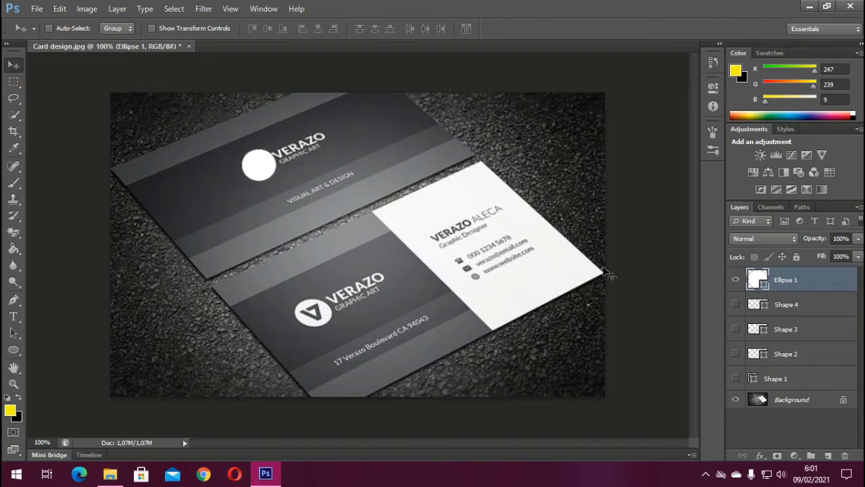
left_click(736, 280)
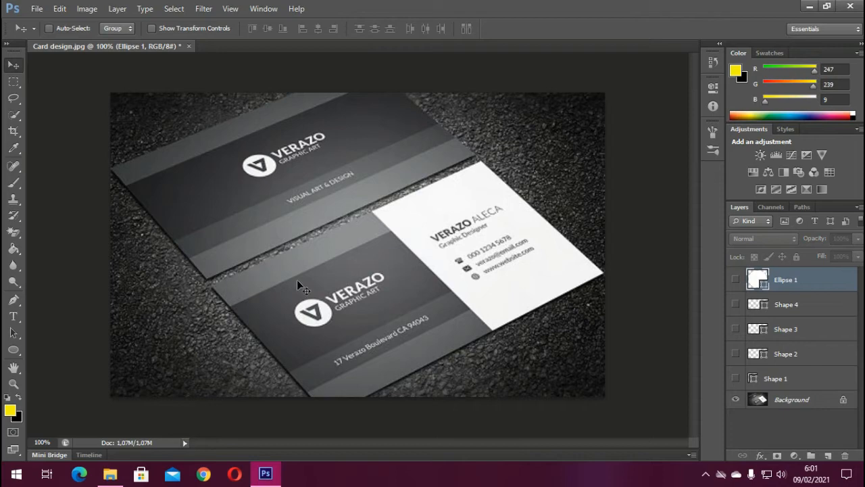
left_click(12, 385)
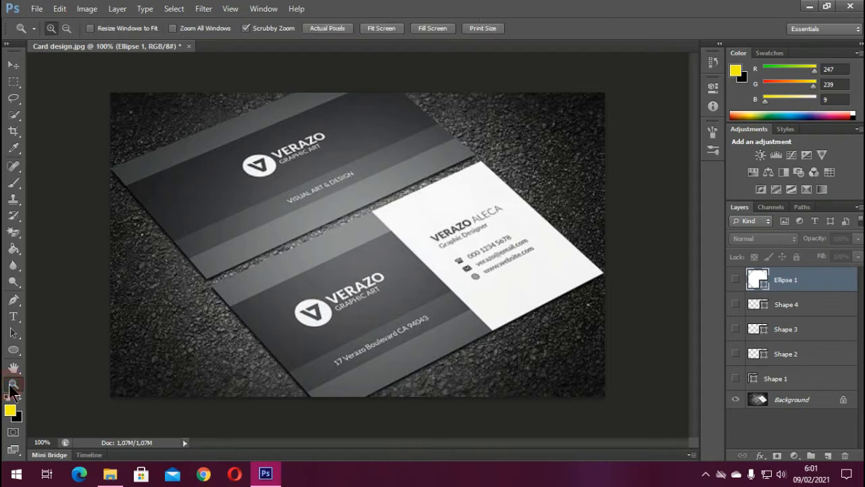
left_click(264, 170)
left_click(261, 164)
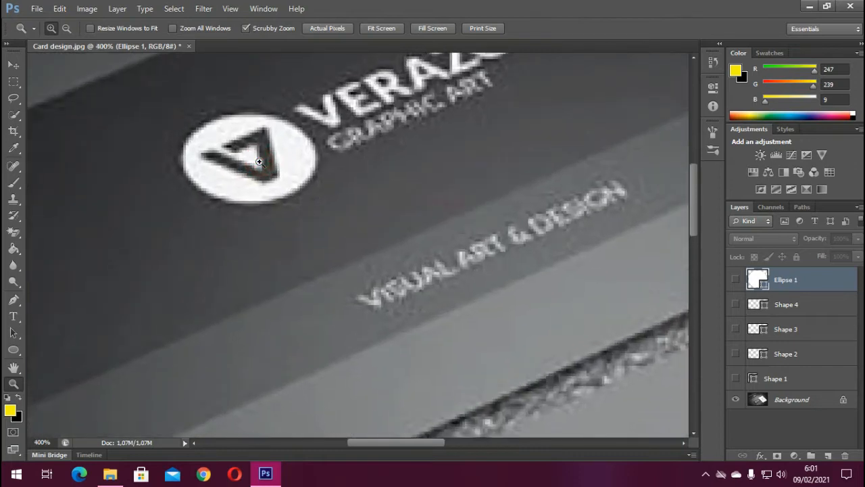
key("alt")
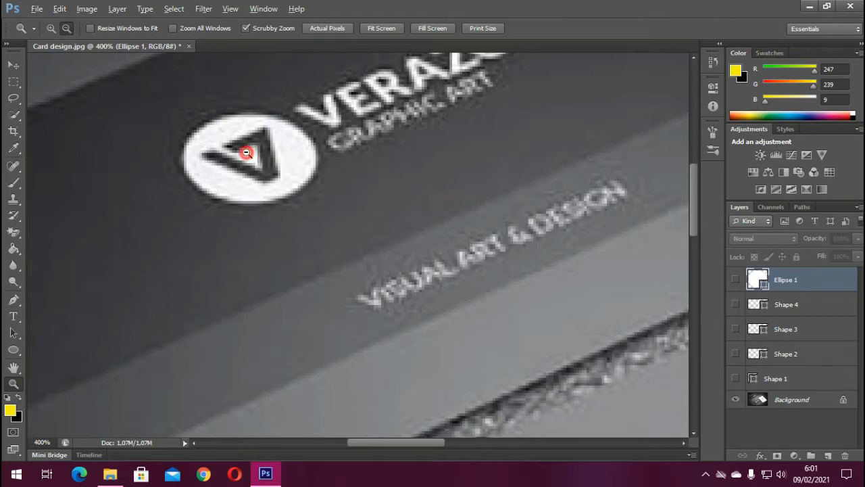
left_click(247, 153)
left_click(247, 153)
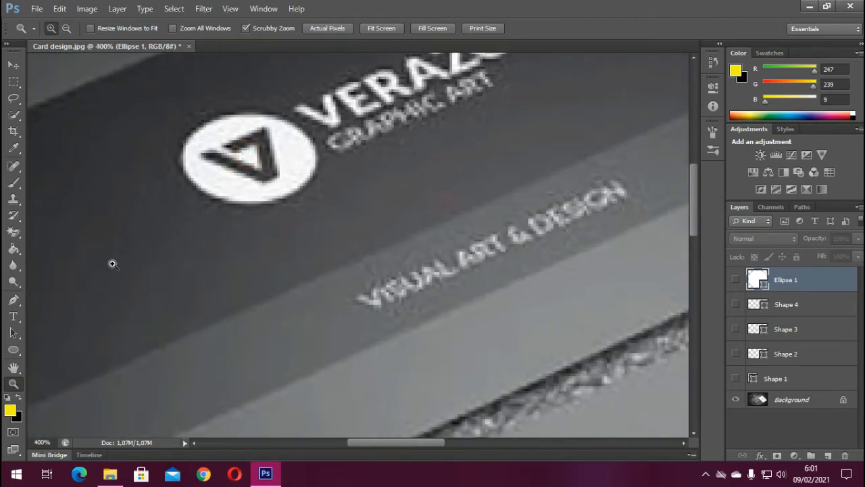
left_click(14, 301)
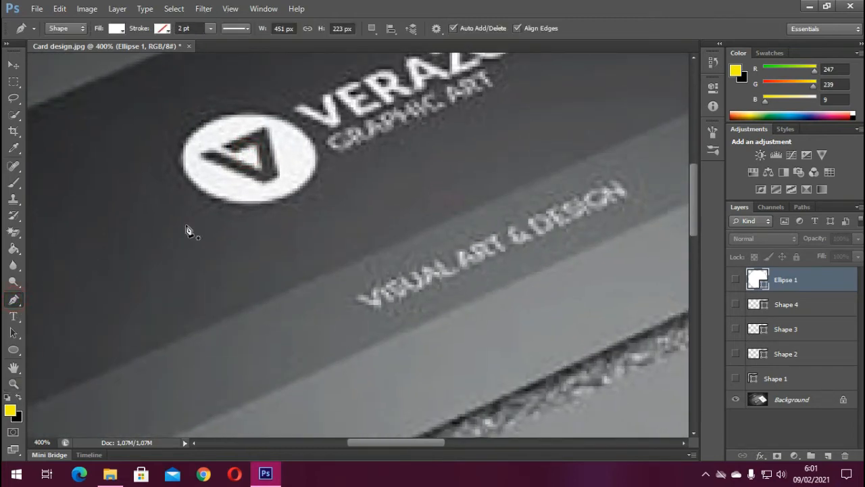
left_click(228, 148)
left_click(267, 130)
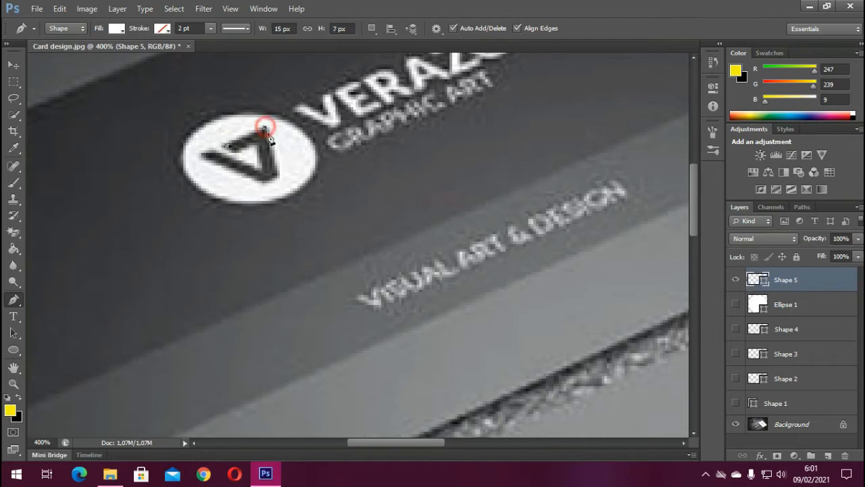
left_click(276, 177)
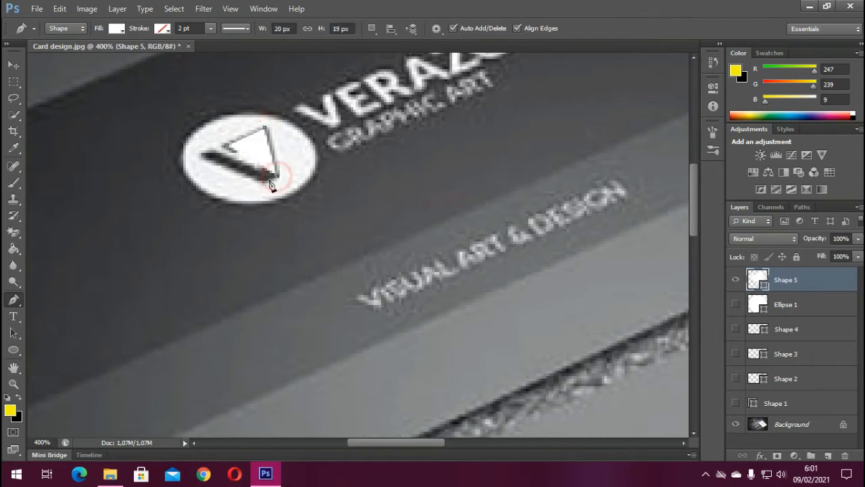
left_click(264, 182)
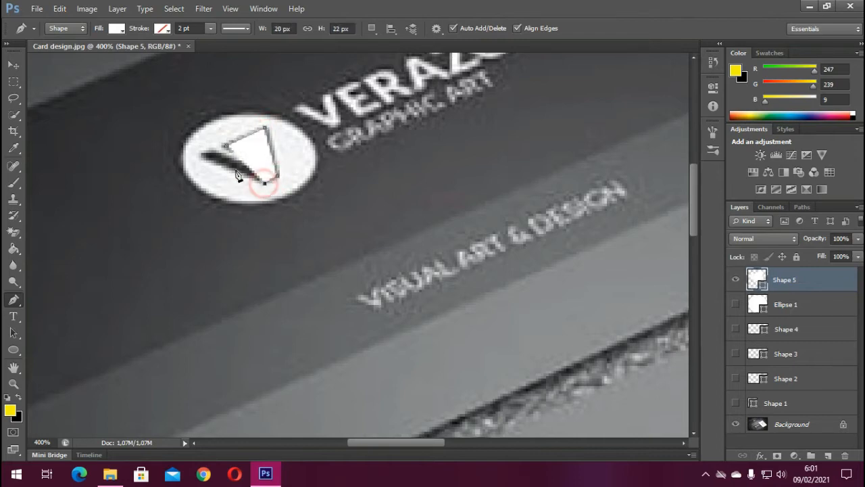
left_click(203, 155)
left_click(210, 152)
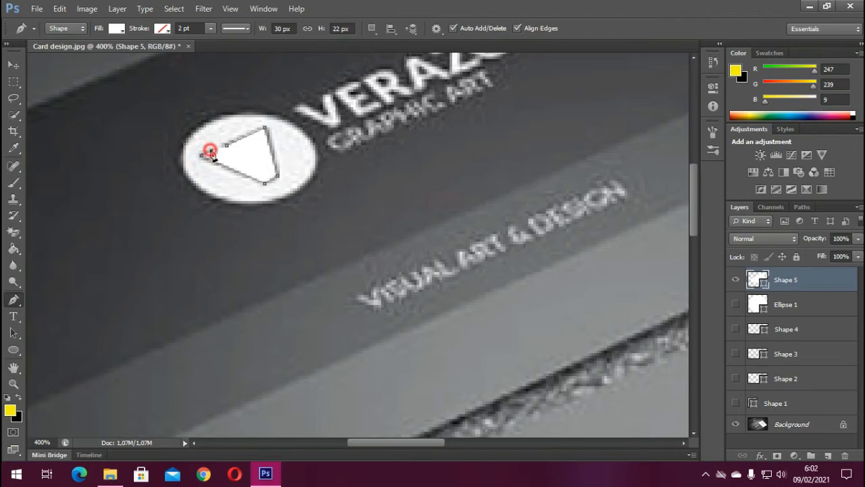
left_click(259, 164)
left_click(248, 141)
left_click(848, 455)
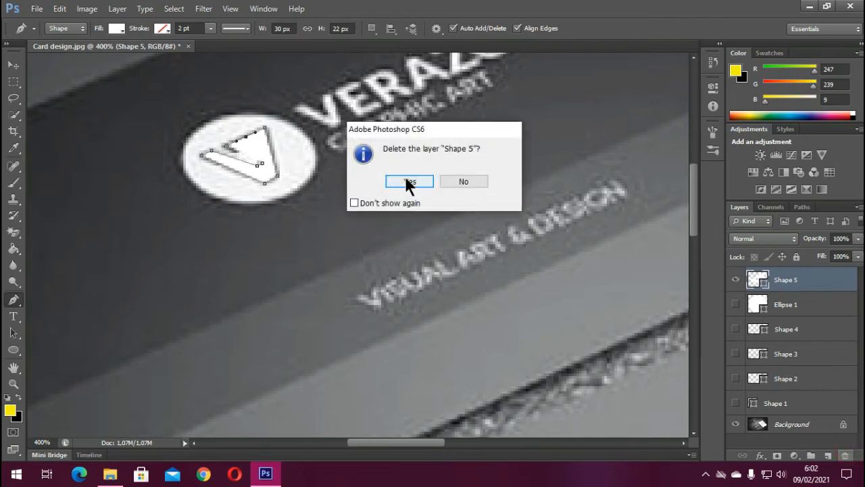
left_click(407, 180)
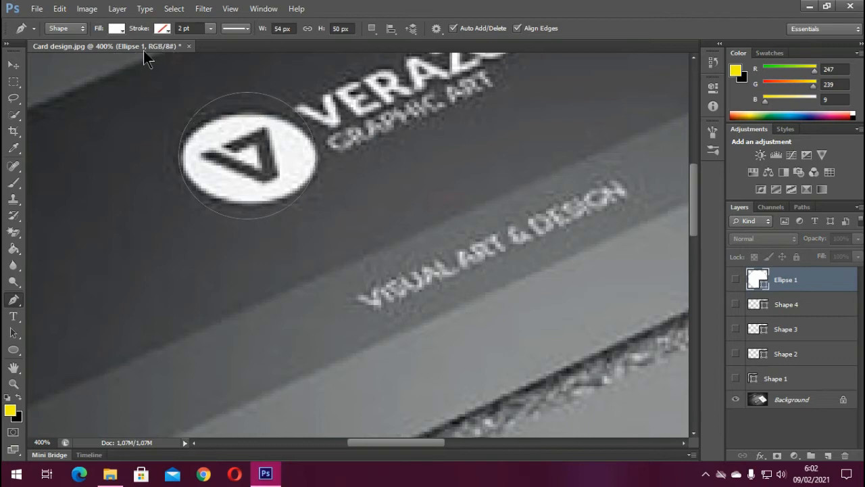
Remove the ellipse's shape fill and set its stroke to black, ready for outlining the logo mark
left_click(122, 31)
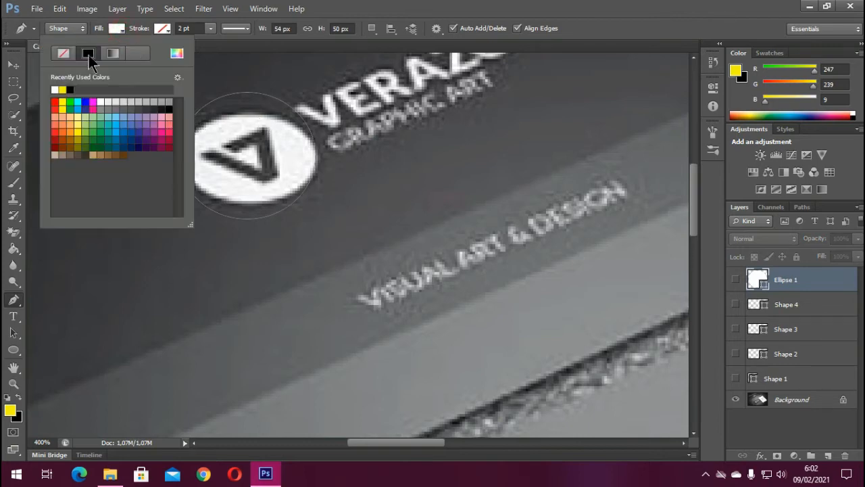
left_click(63, 53)
left_click(167, 32)
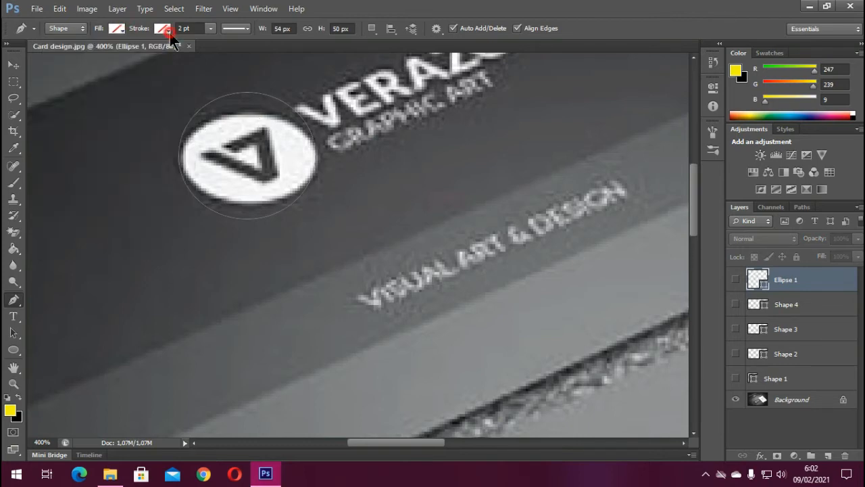
left_click(163, 30)
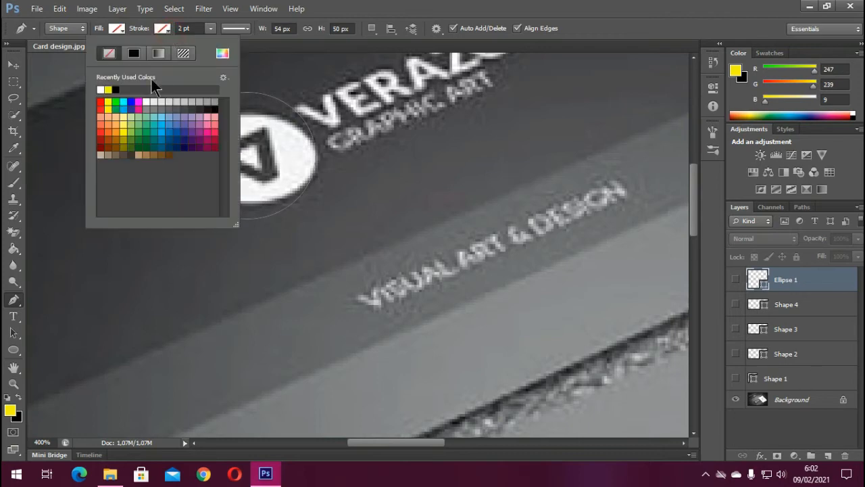
left_click(115, 89)
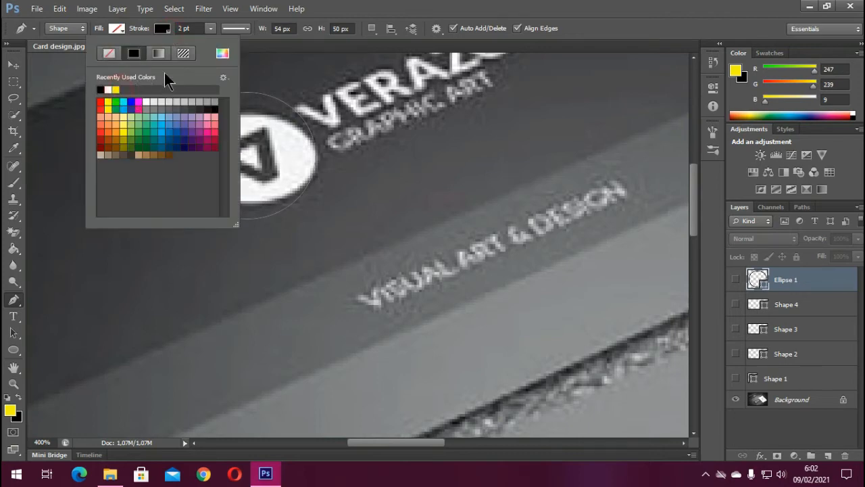
left_click(357, 16)
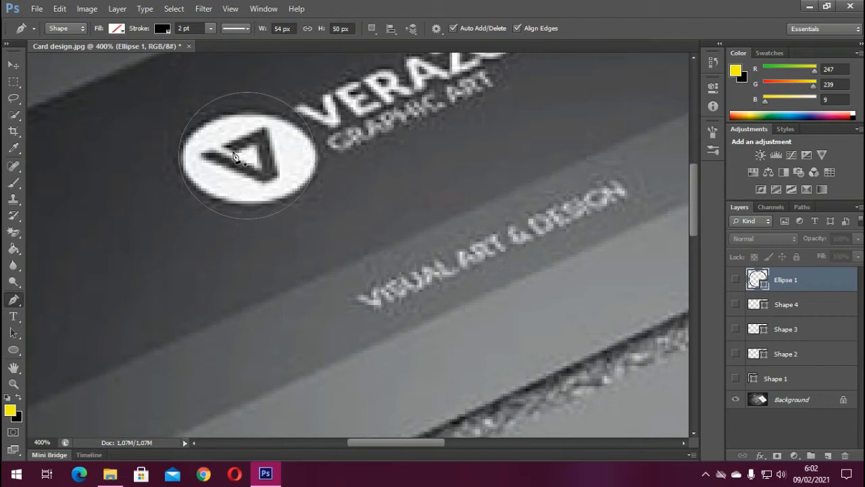
Trace the triangular mark inside the upper card's circular logo with the Pen tool, about 31 × 22 px
left_click(227, 146)
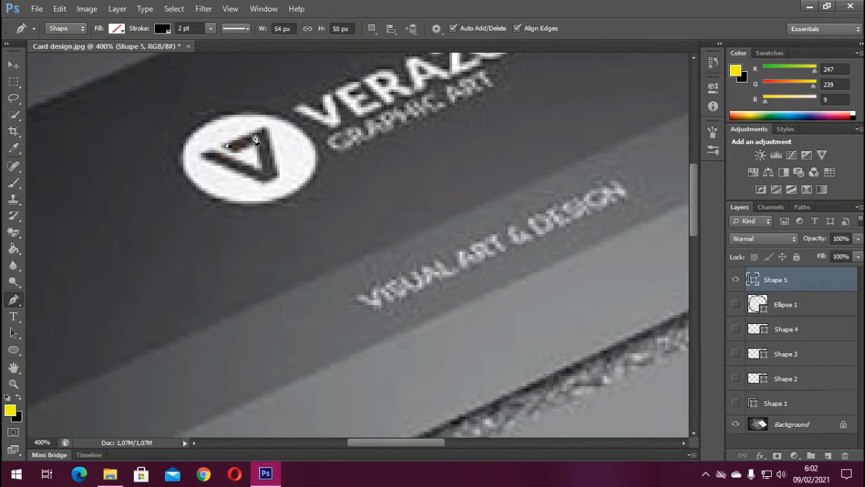
left_click(266, 130)
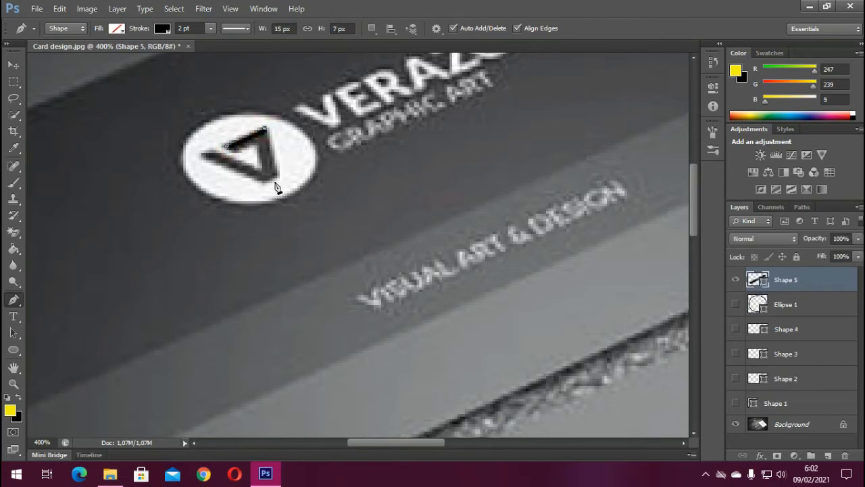
left_click(278, 173)
left_click(266, 182)
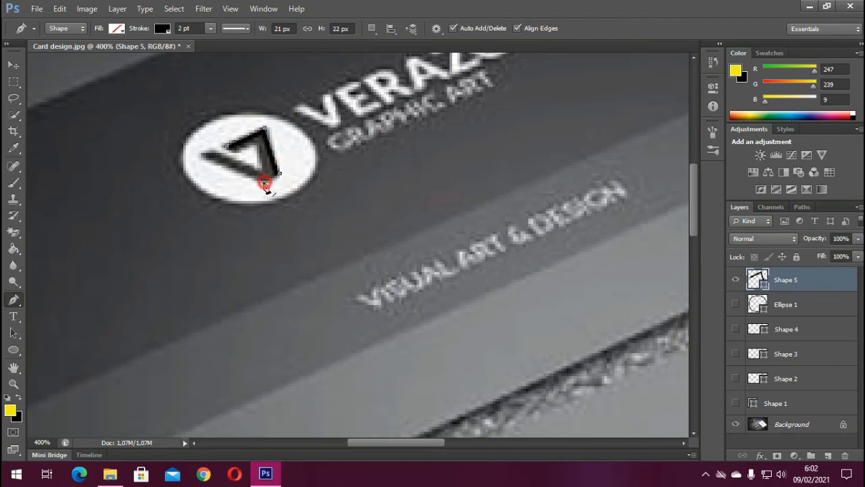
left_click(203, 157)
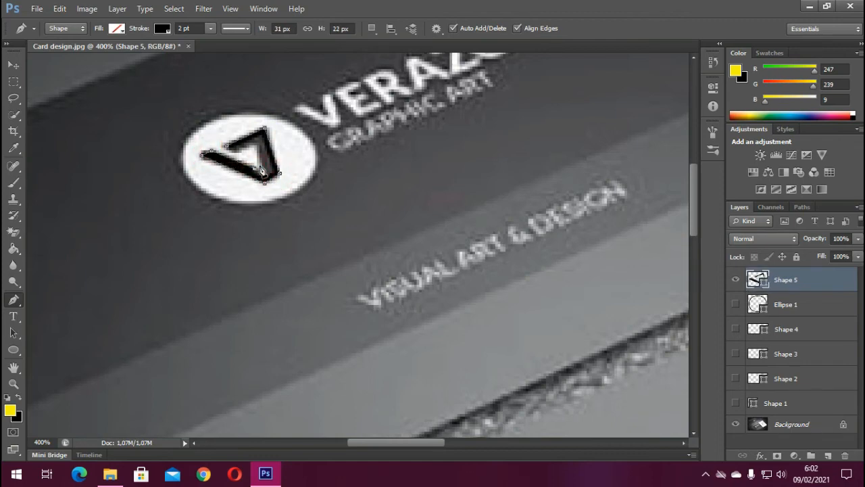
left_click(257, 146)
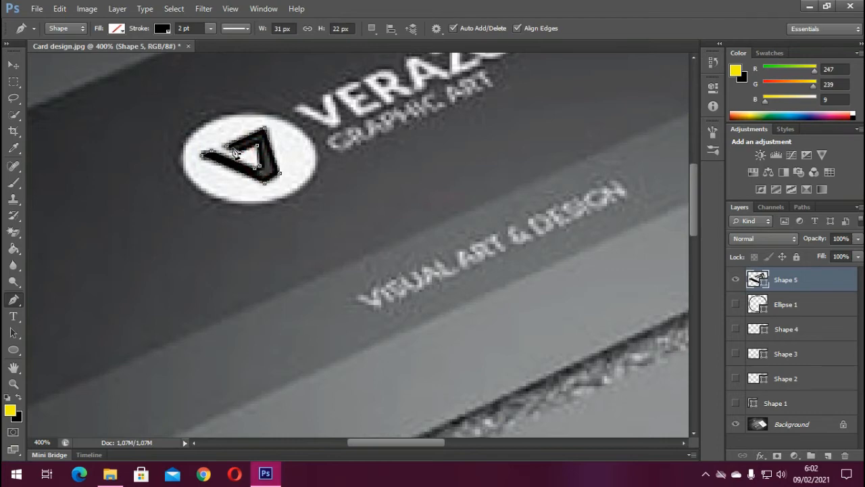
key("Return")
Fill the traced triangular mark with black and show the ellipse layer beneath it
left_click(120, 30)
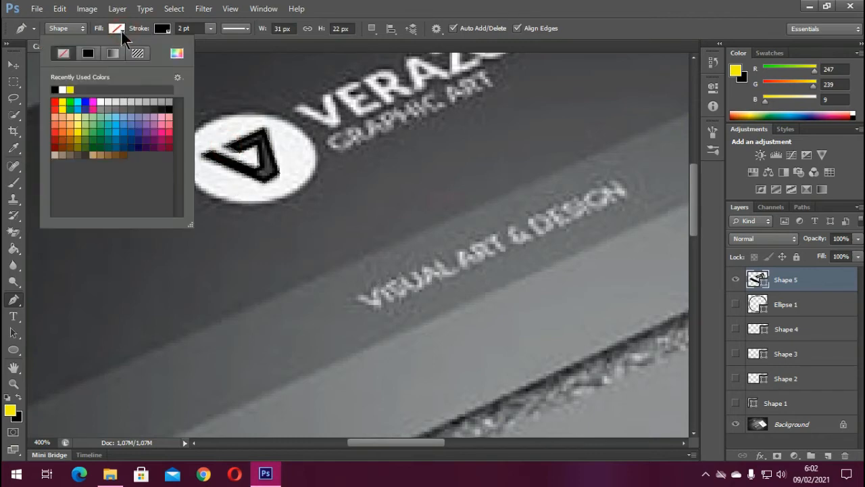
left_click(55, 89)
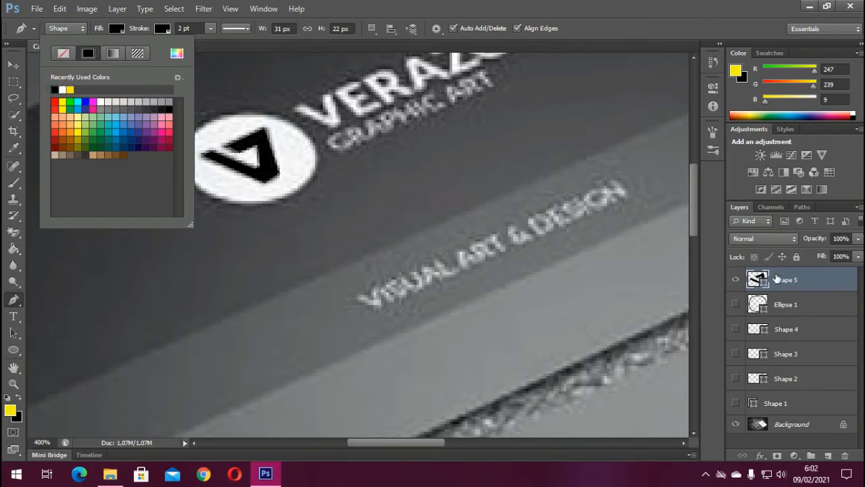
left_click(736, 306)
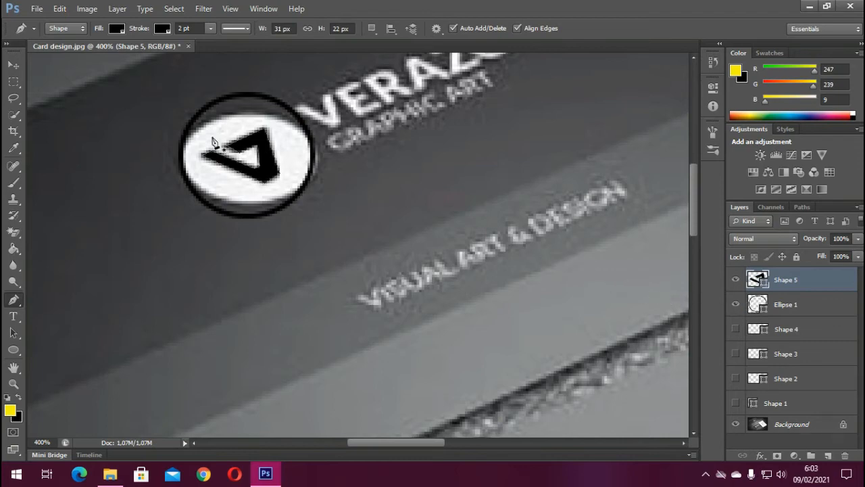
Give the ellipse behind the triangular logo mark a white fill
left_click(13, 64)
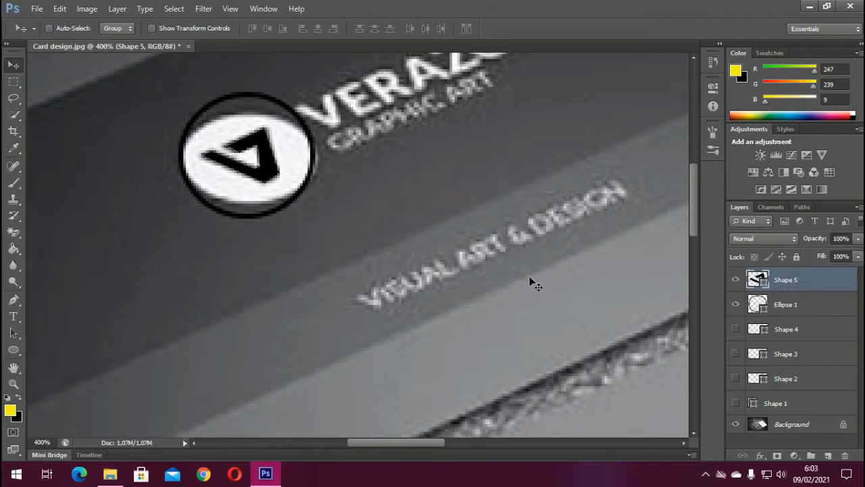
key("z")
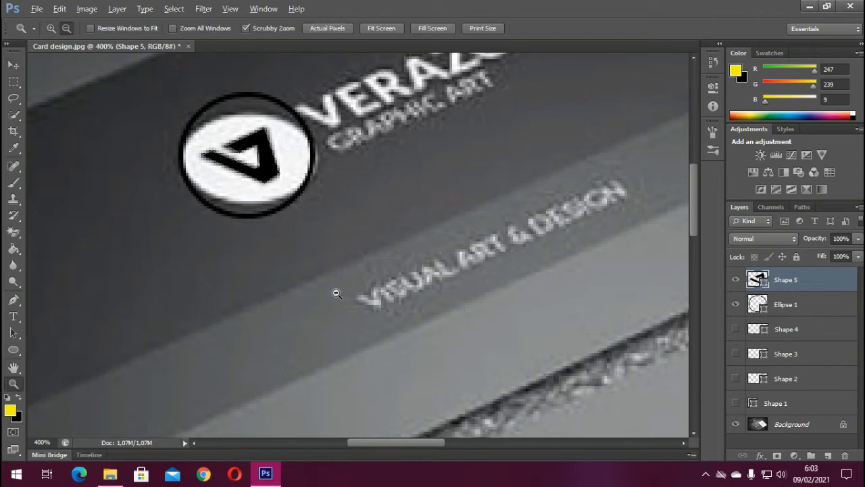
left_click(334, 291, "alt")
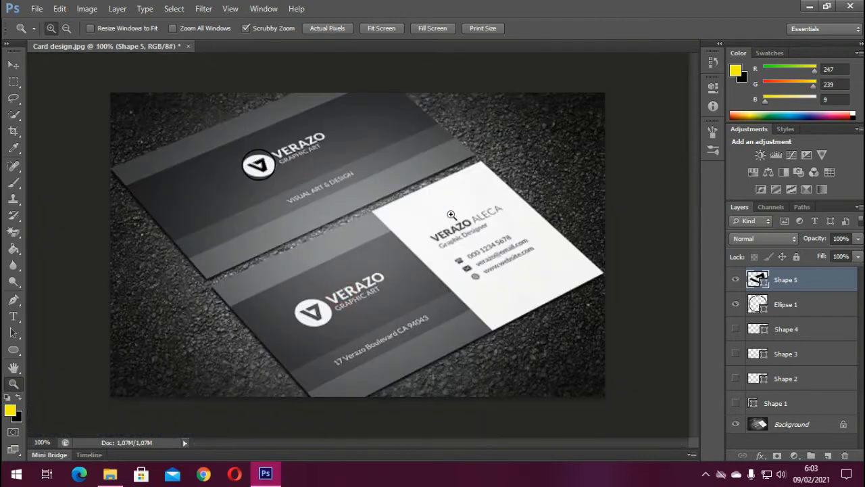
left_click(14, 64)
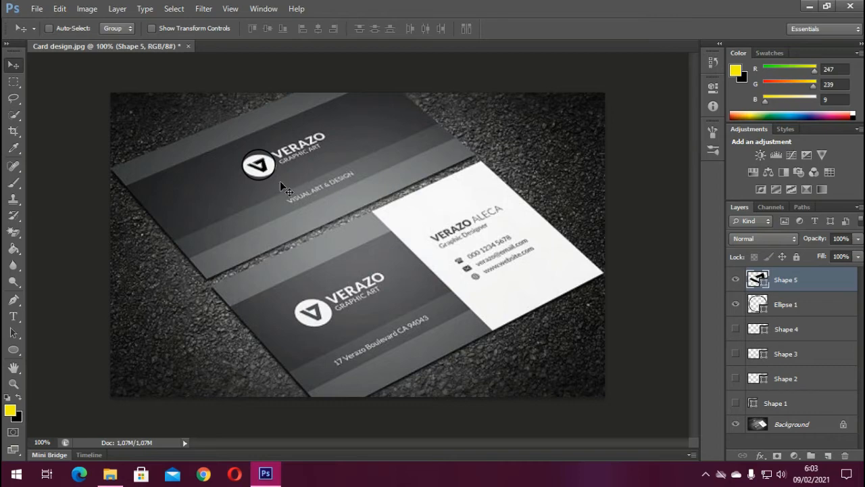
left_click(777, 303)
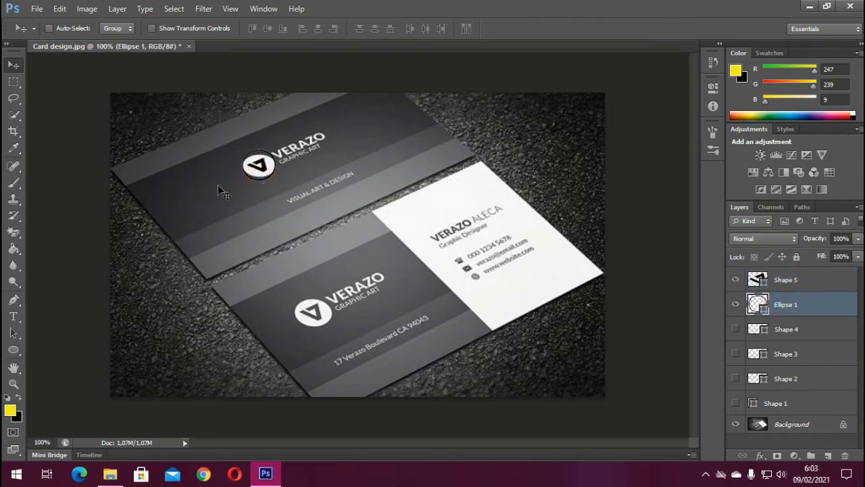
left_click(13, 347)
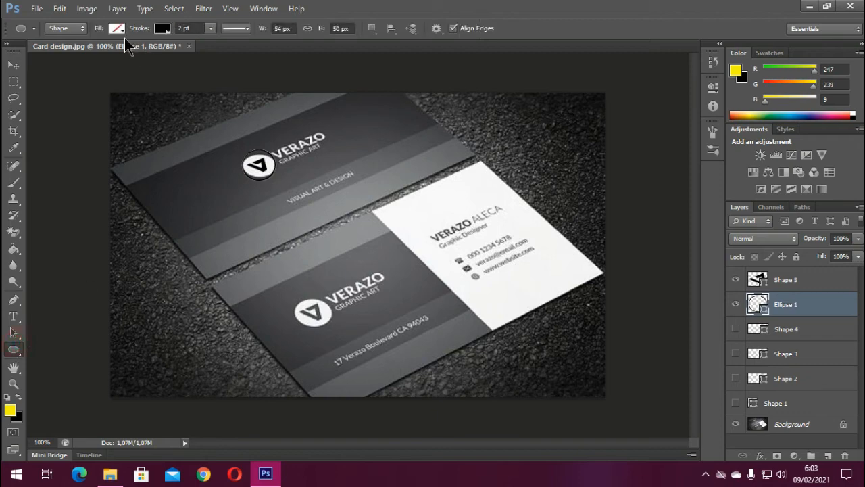
left_click(117, 28)
left_click(62, 89)
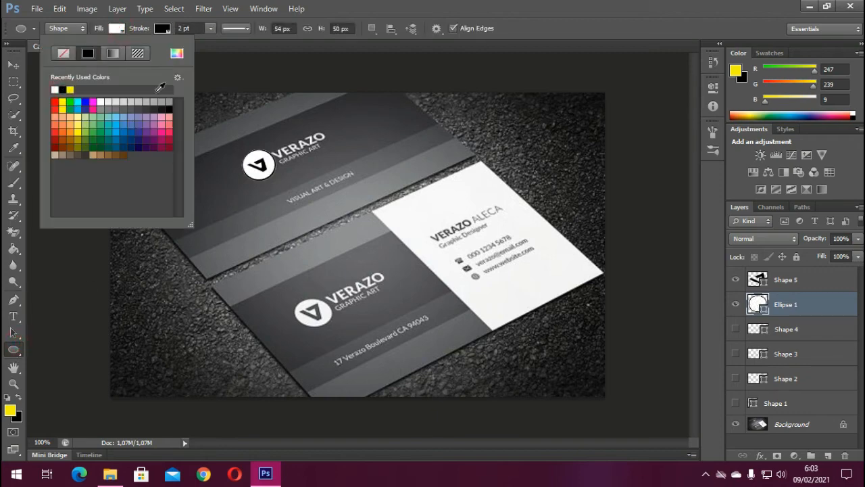
left_click(14, 65)
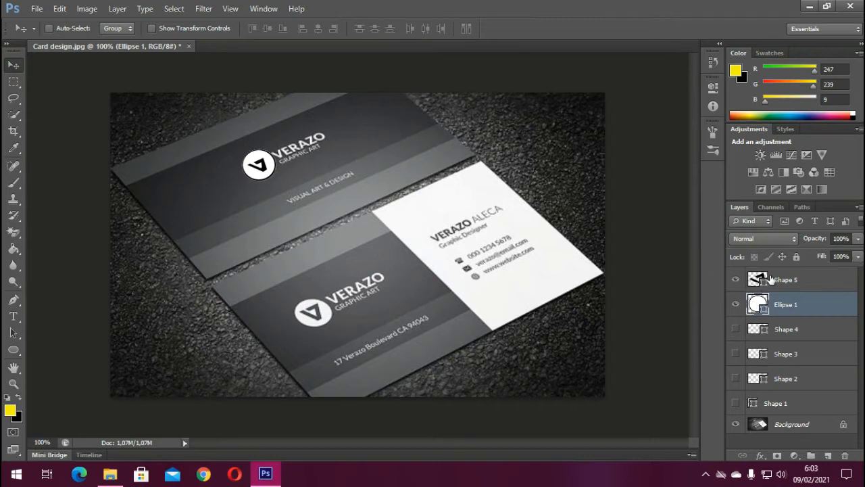
Target the Shape 1 layer and sample RGB 69, 69, 71 from the top band of the upper card with the Eyedropper
left_click(798, 404)
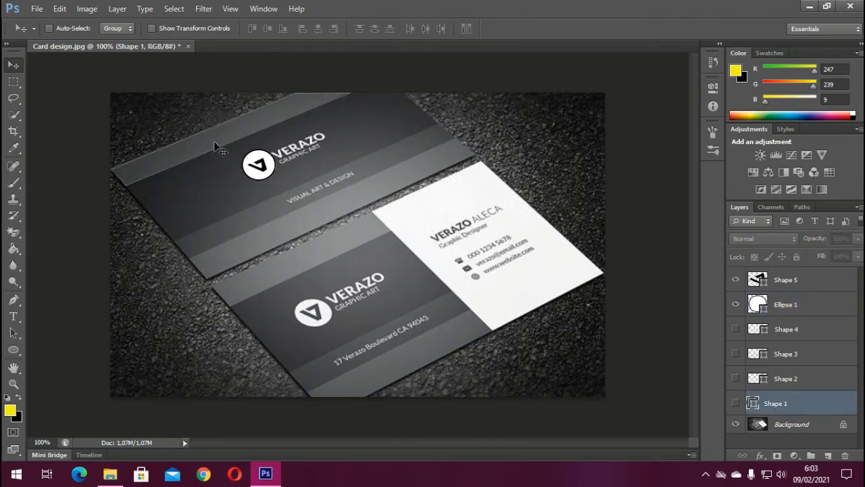
left_click(13, 301)
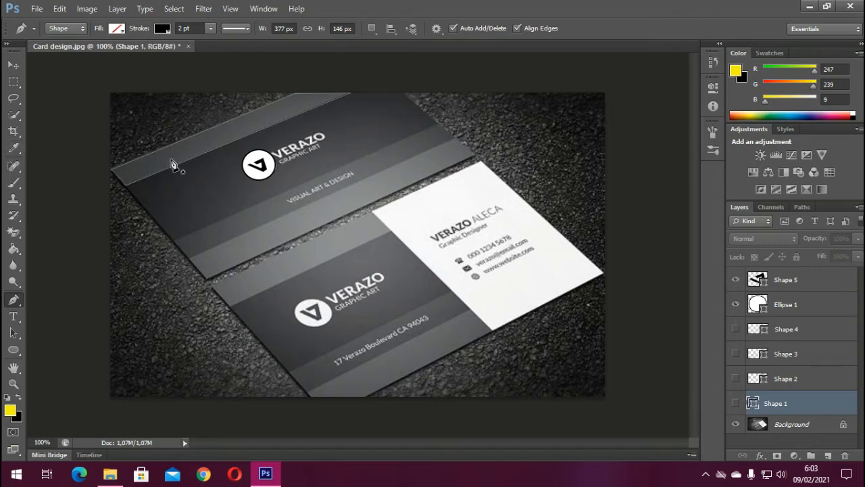
left_click(14, 149)
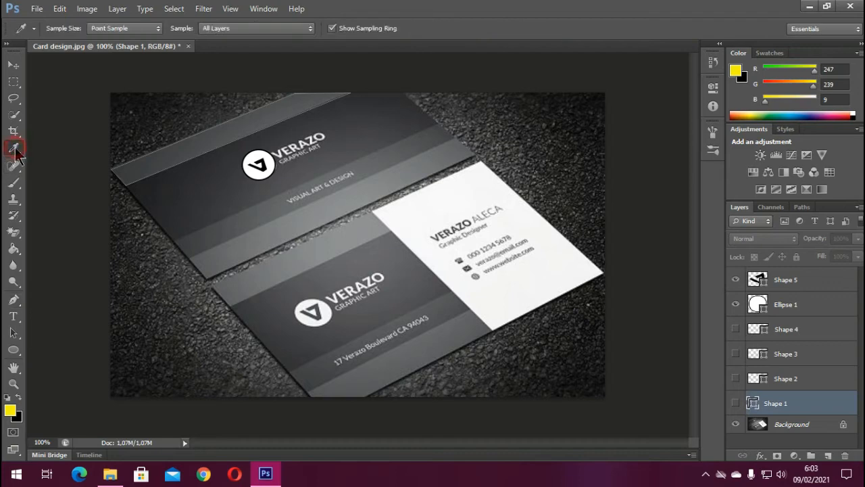
left_click(182, 148)
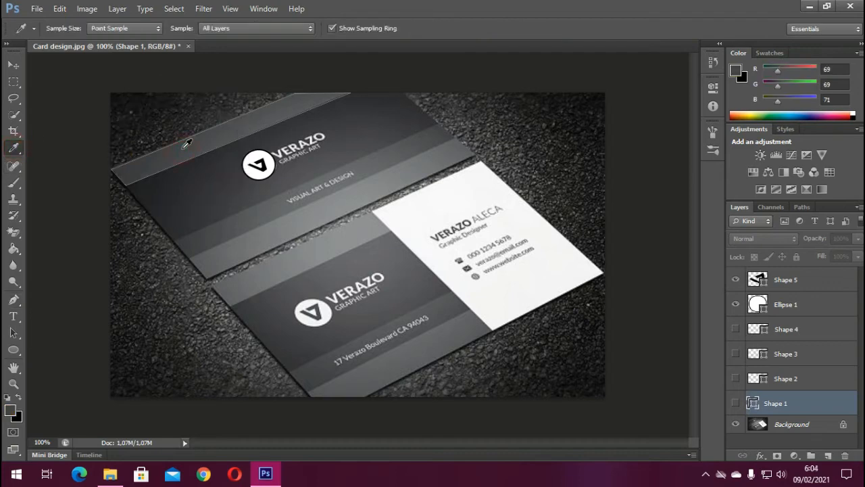
left_click(14, 300)
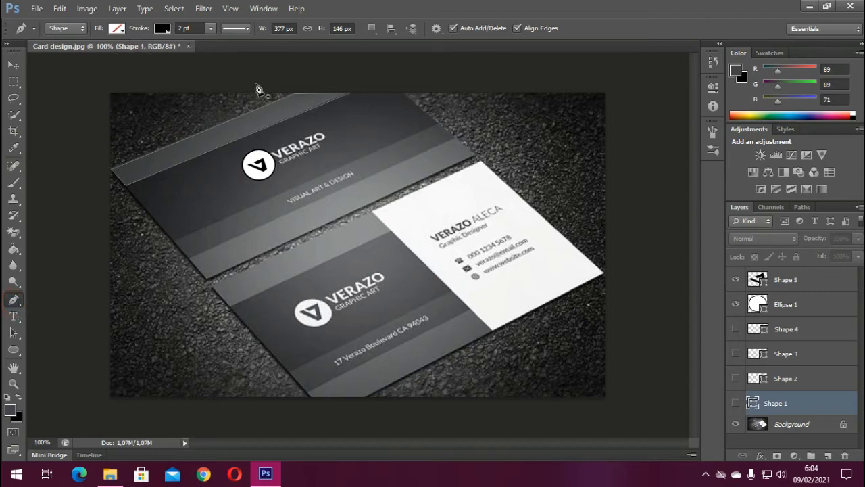
Show the Shape 1 layer with the sampled dark grey as its fill and no stroke
left_click(734, 403)
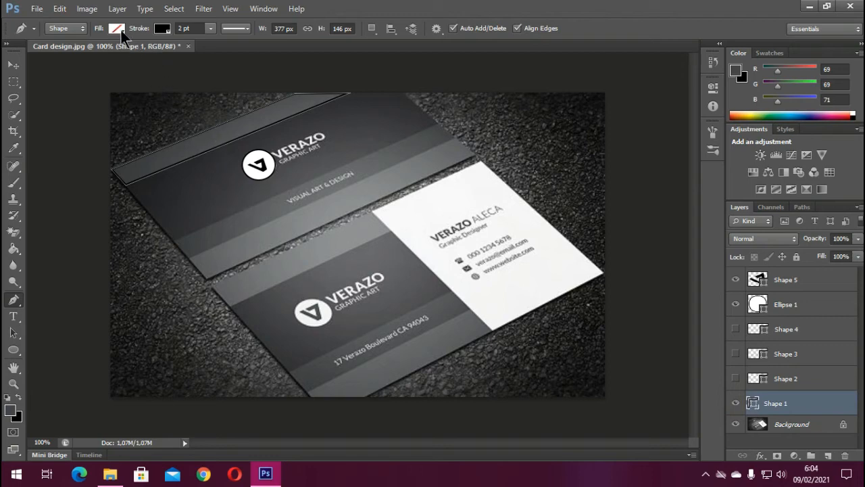
left_click(118, 29)
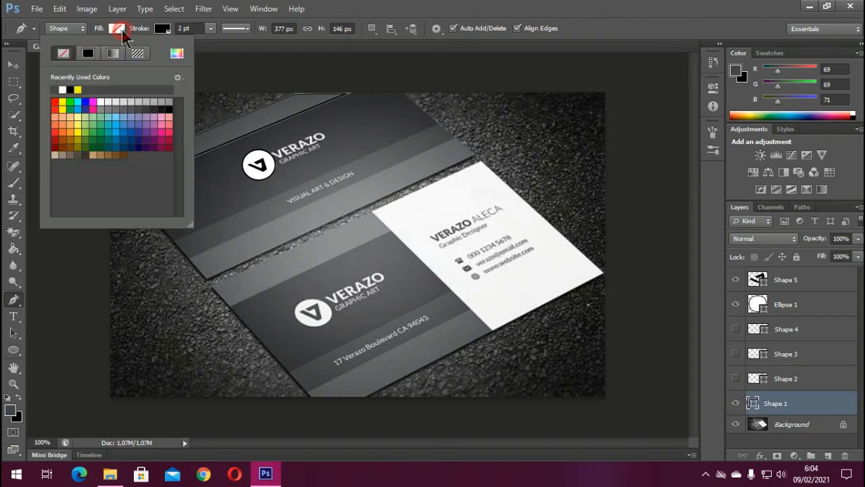
left_click(59, 90)
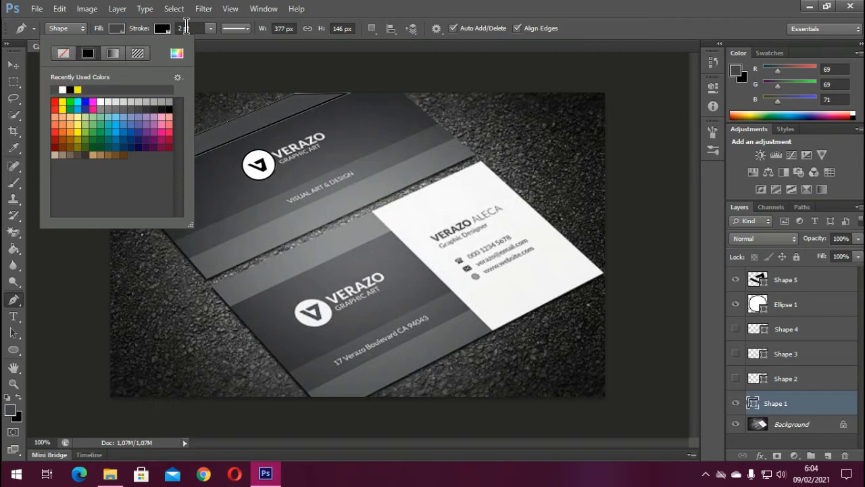
left_click(167, 32)
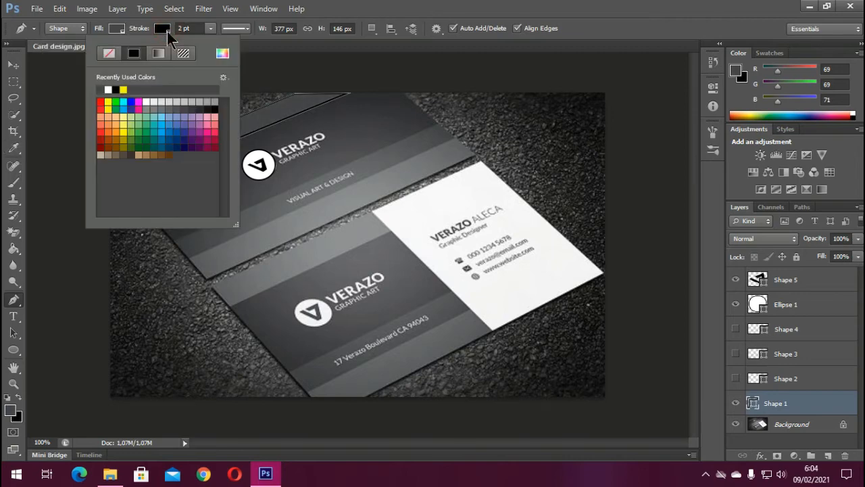
left_click(106, 54)
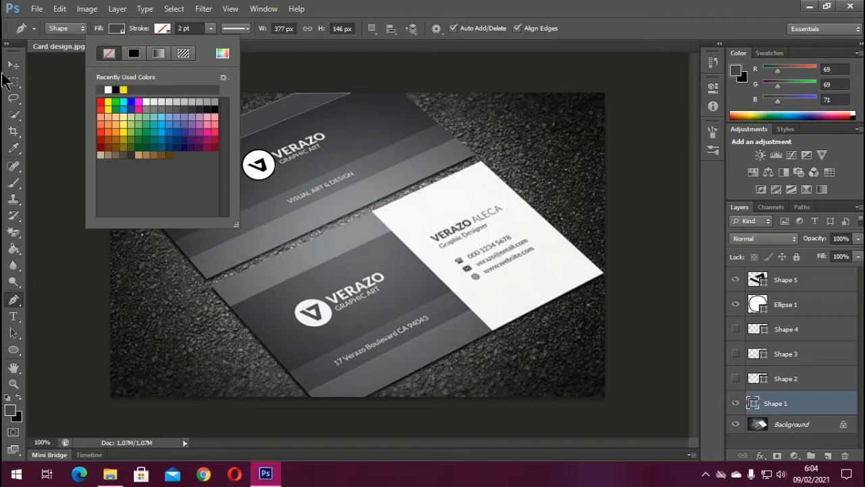
key("v")
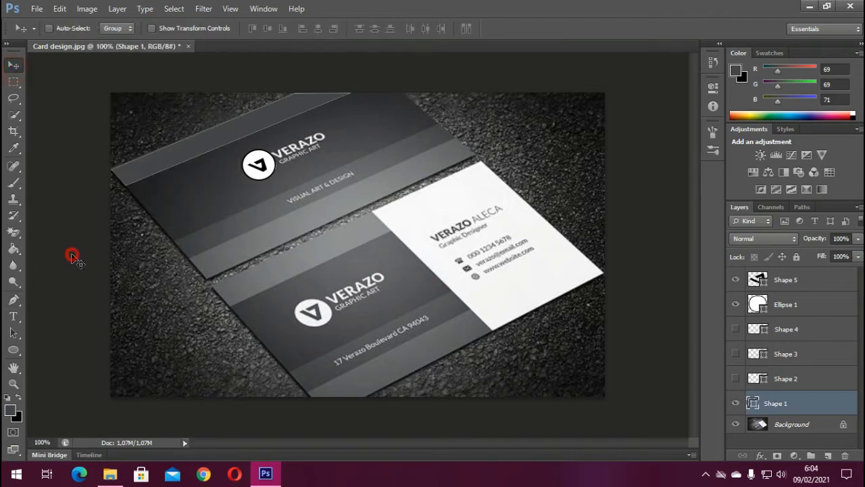
Show the Shape 2 layer and sample RGB 49, 47, 50 from the upper card's dark middle band
left_click(735, 380)
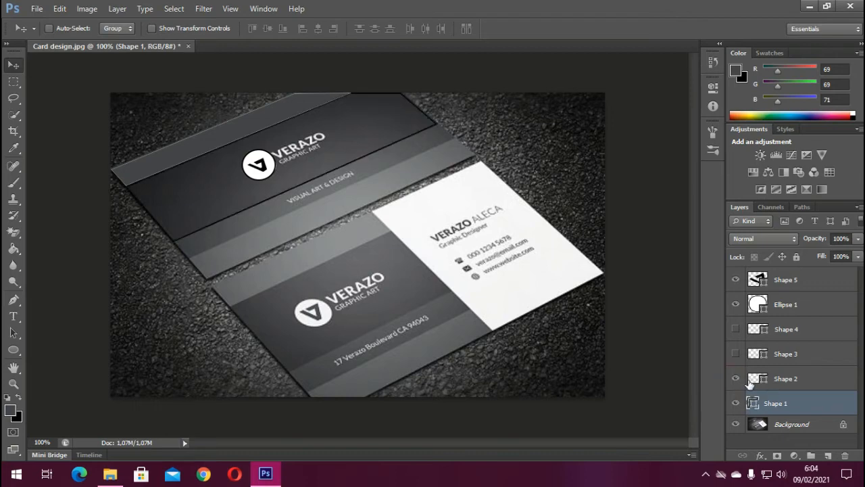
left_click(15, 153)
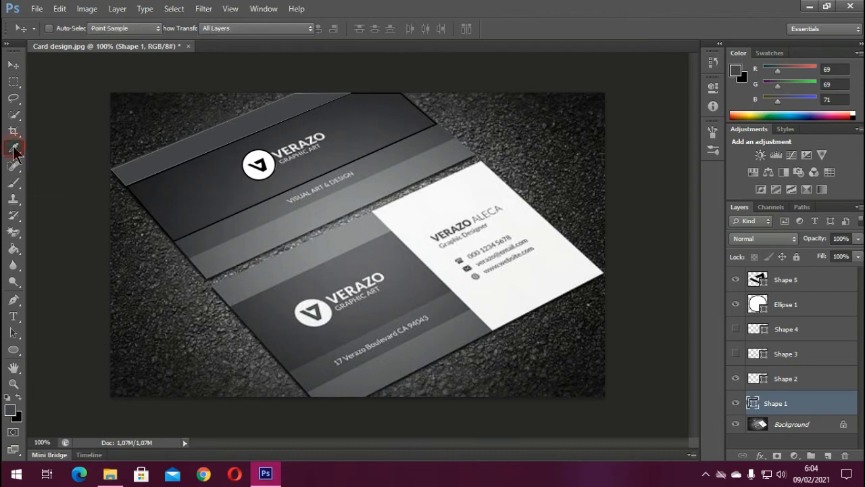
left_click(68, 148)
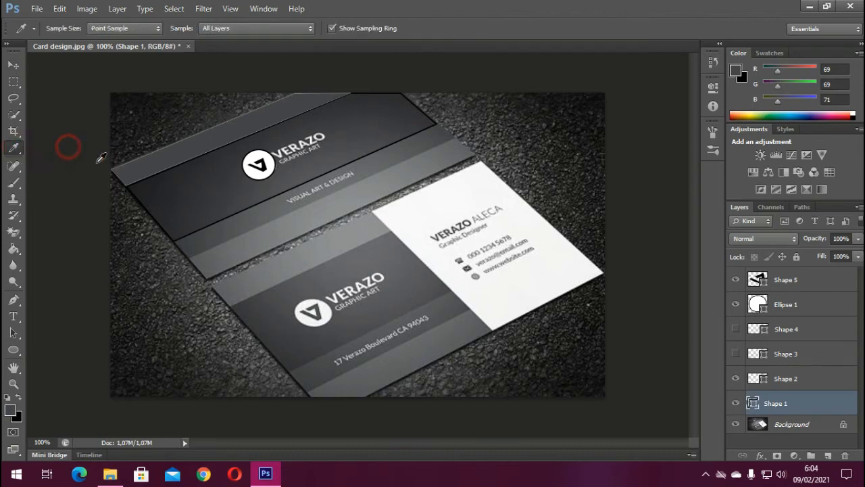
left_click(194, 192)
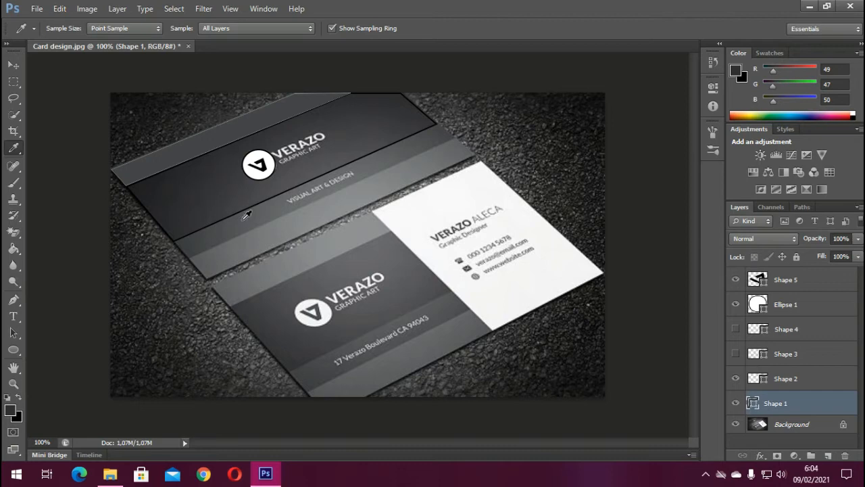
left_click(12, 299)
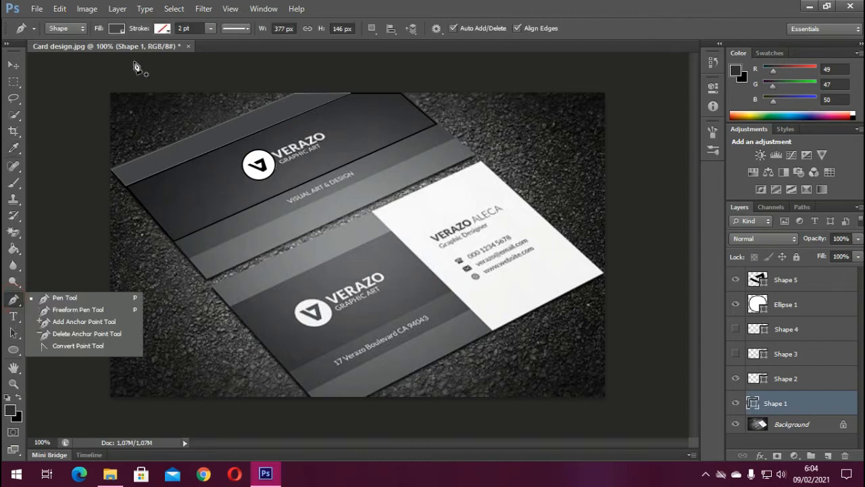
left_click(118, 29)
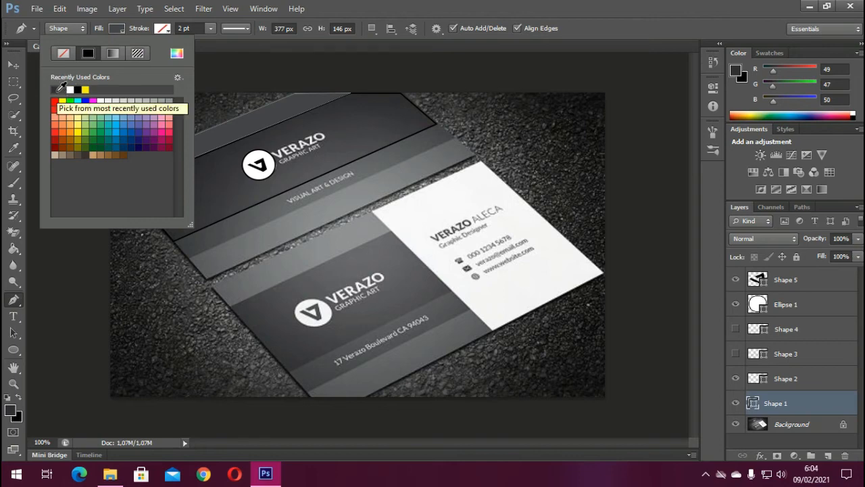
left_click(57, 89)
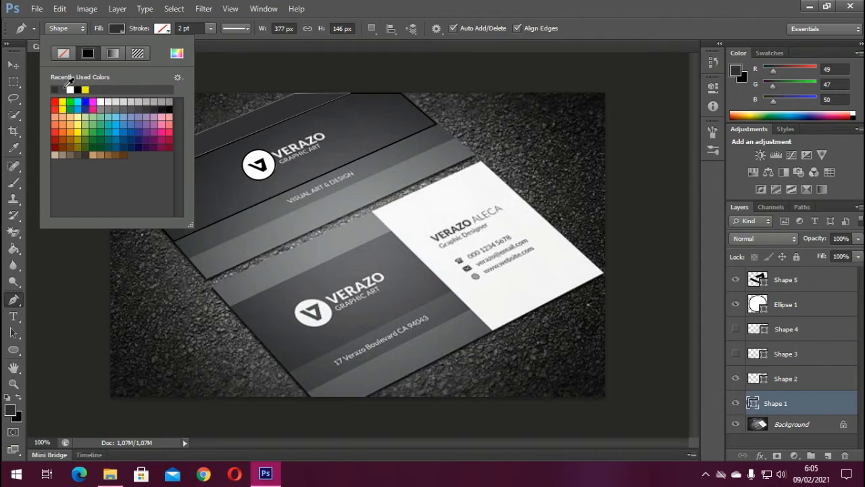
left_click(435, 13)
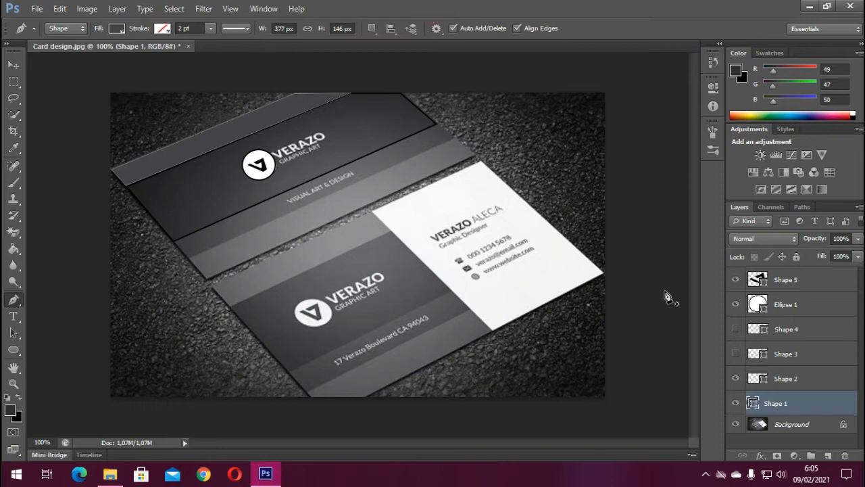
Fill the Shape 2 middle band with the sampled near-black grey and remove its stroke
left_click(811, 385)
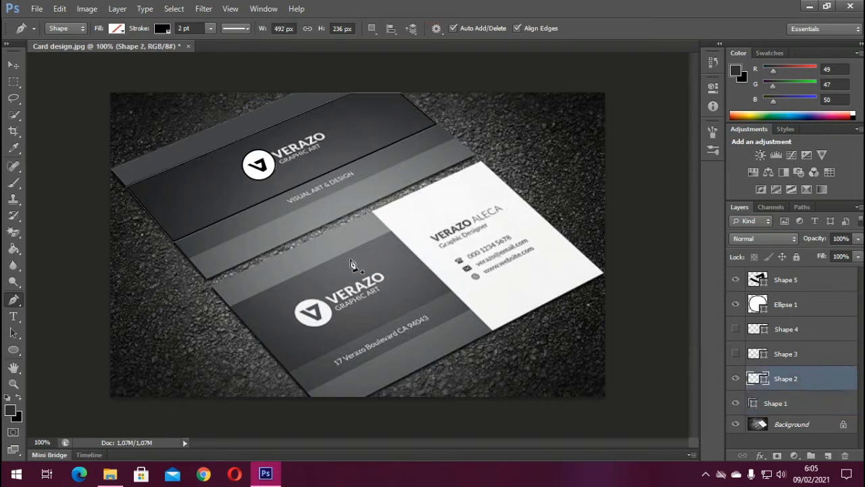
left_click(117, 29)
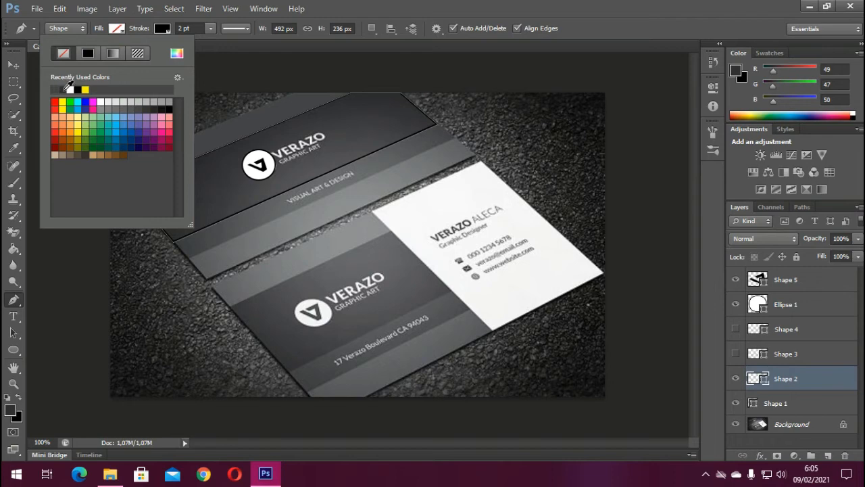
left_click(66, 89)
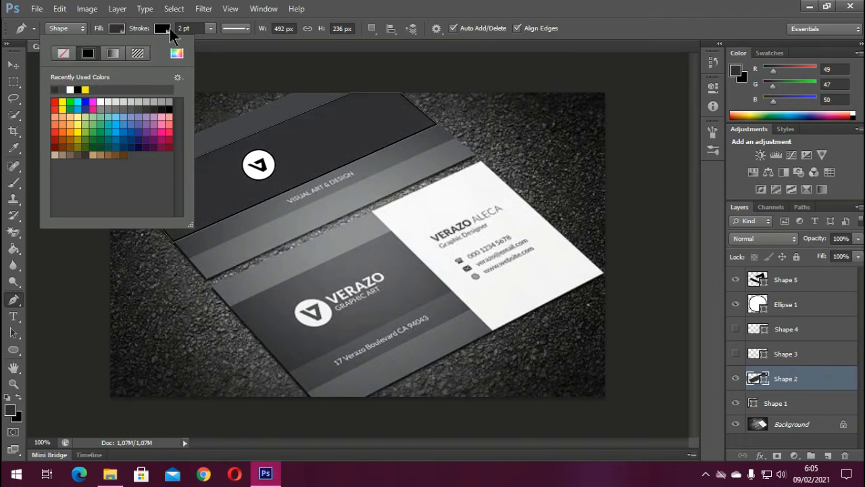
left_click(169, 29)
left_click(169, 29)
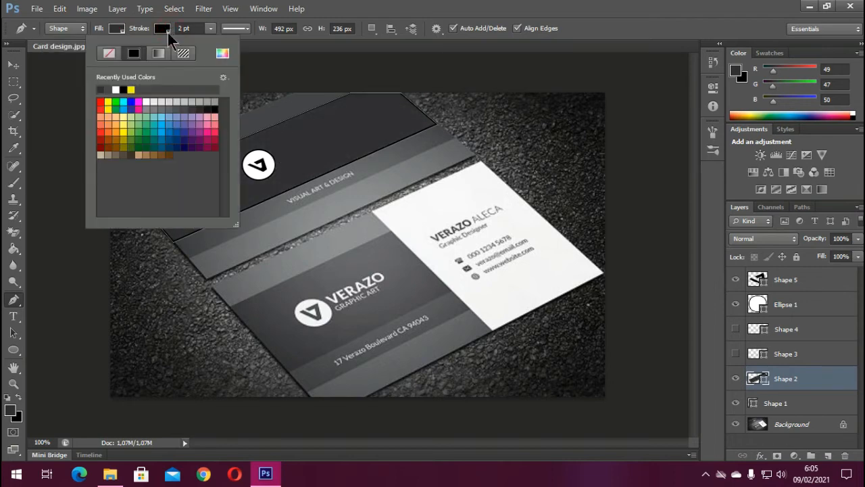
left_click(110, 54)
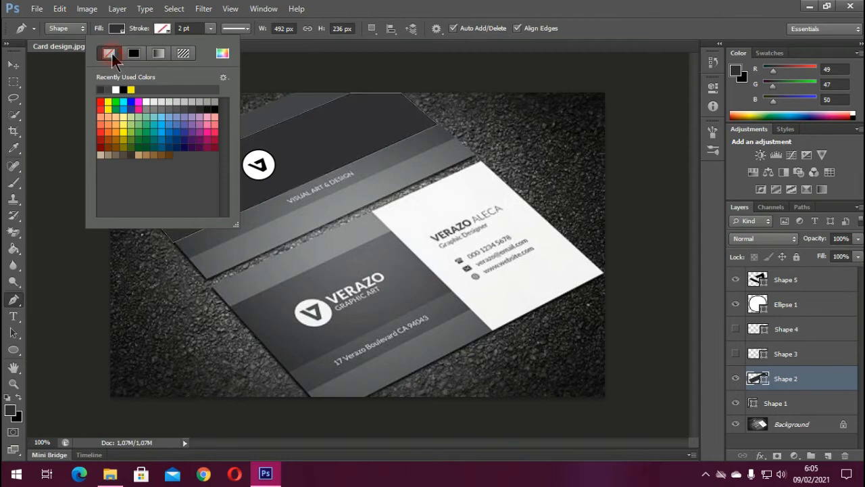
left_click(581, 18)
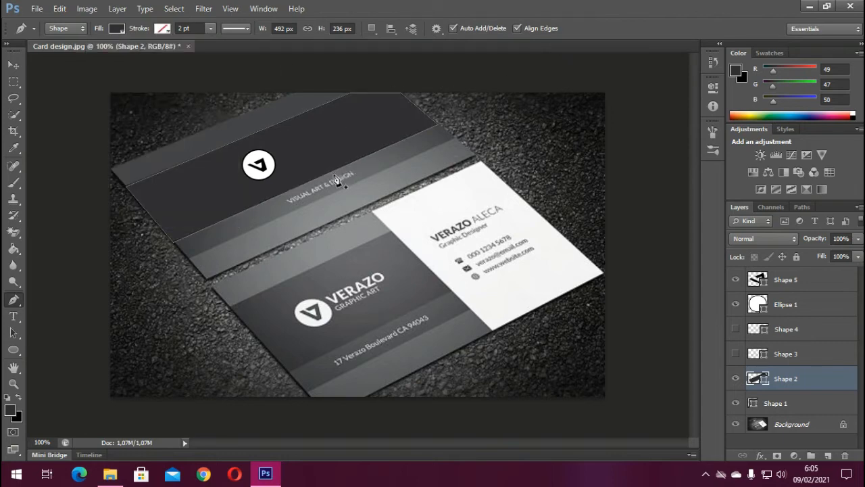
Show the Shape 3 layer and sample RGB 90, 90, 92 from the narrow band below the upper card's middle band
left_click(802, 354)
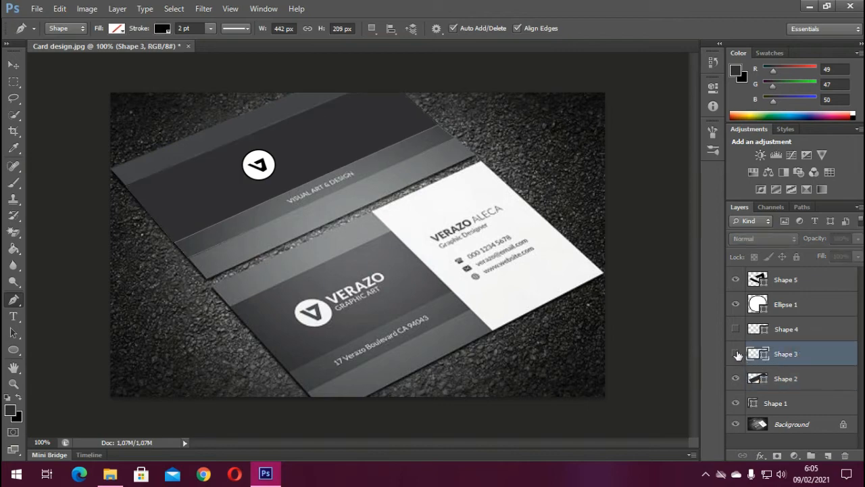
left_click(737, 353)
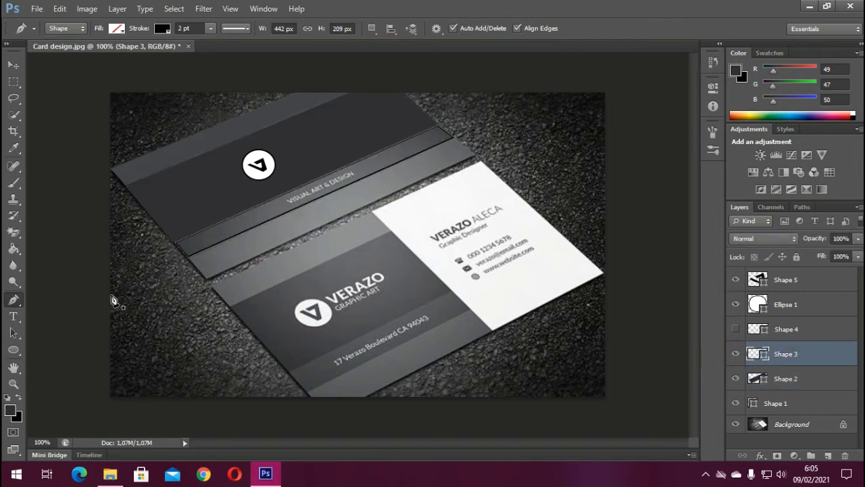
left_click(13, 148)
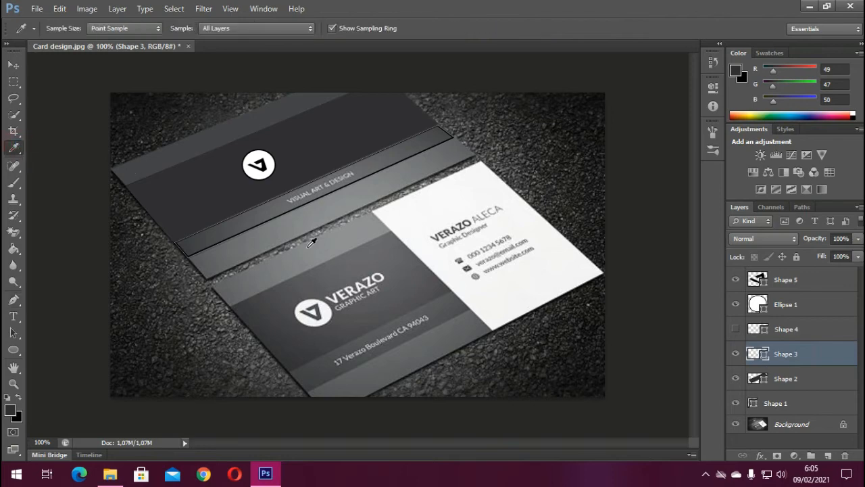
left_click(254, 215)
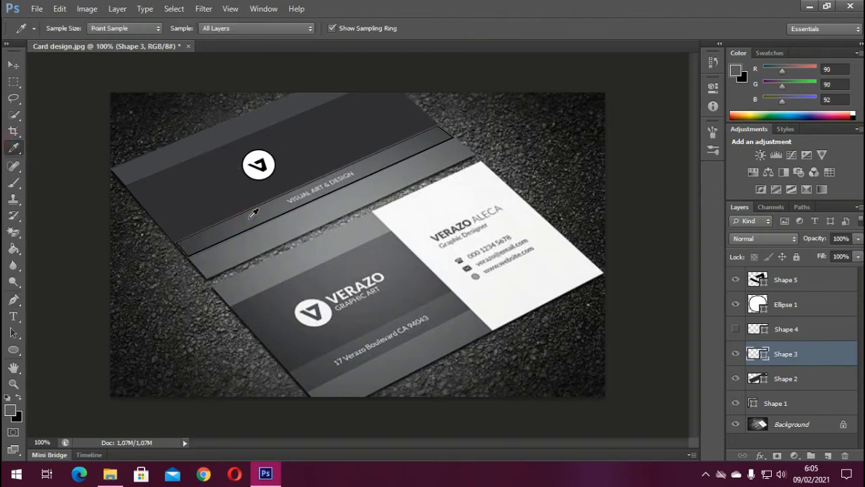
left_click(13, 302)
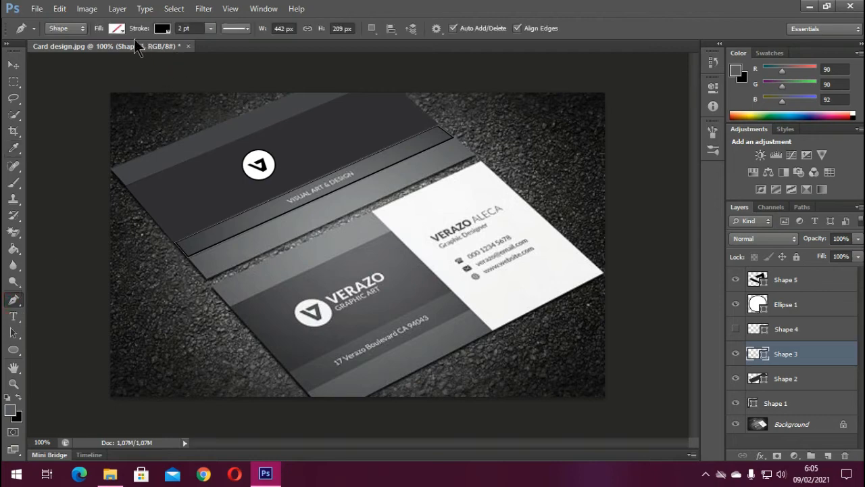
Fill the narrow Shape 3 band with the sampled medium grey and remove its stroke
left_click(119, 30)
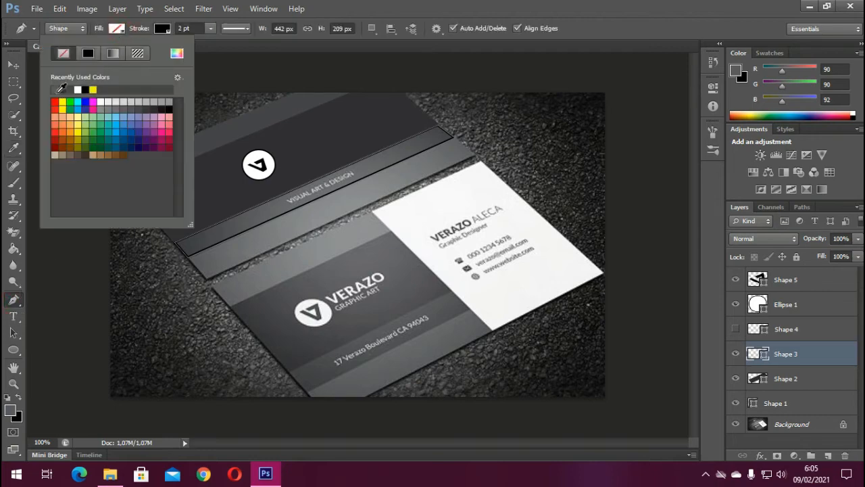
left_click(60, 89)
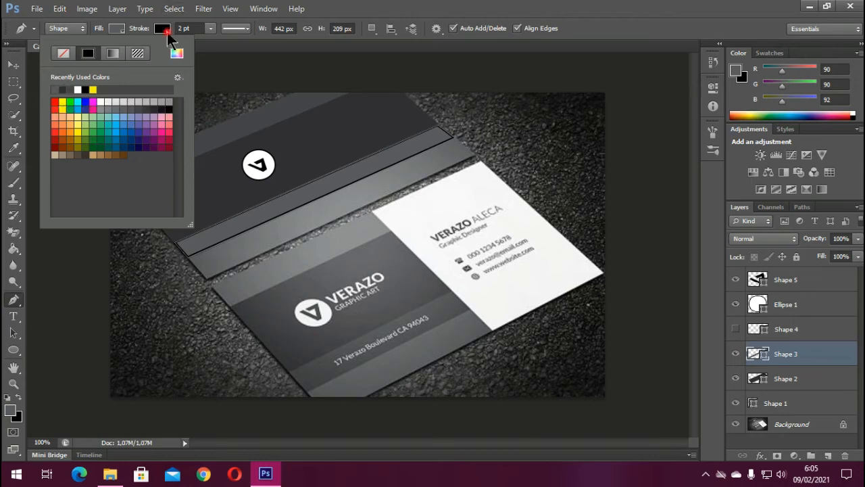
left_click(167, 32)
left_click(110, 53)
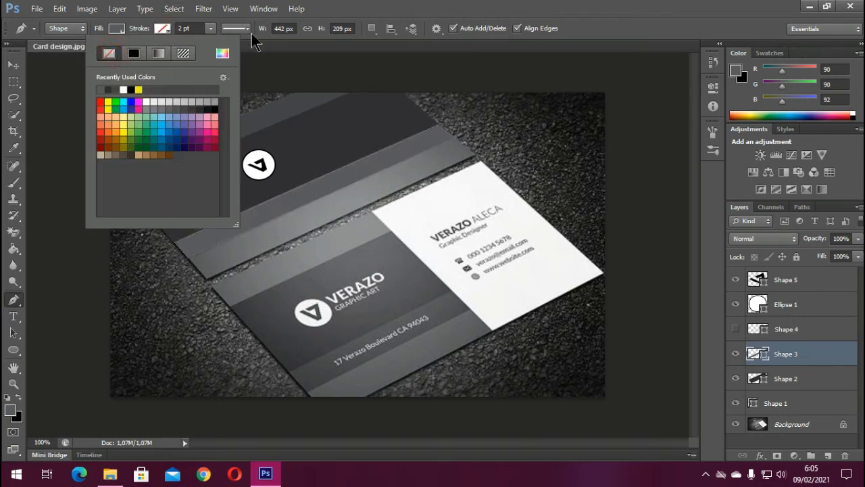
Show the Shape 4 layer and sample RGB 122, 123, 125 from the upper card's lowest band
left_click(801, 335)
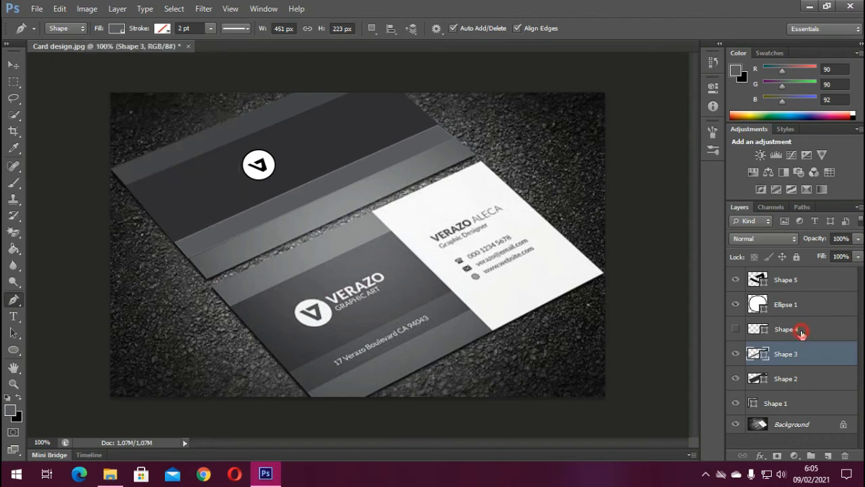
left_click(801, 335)
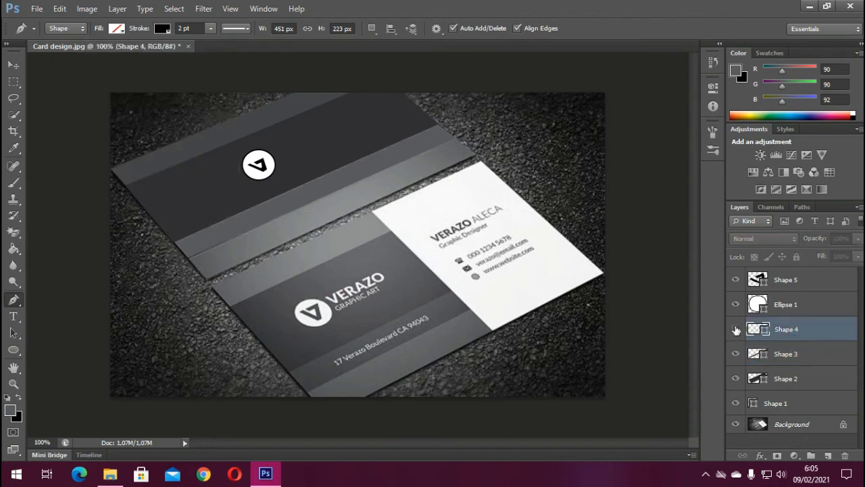
left_click(736, 329)
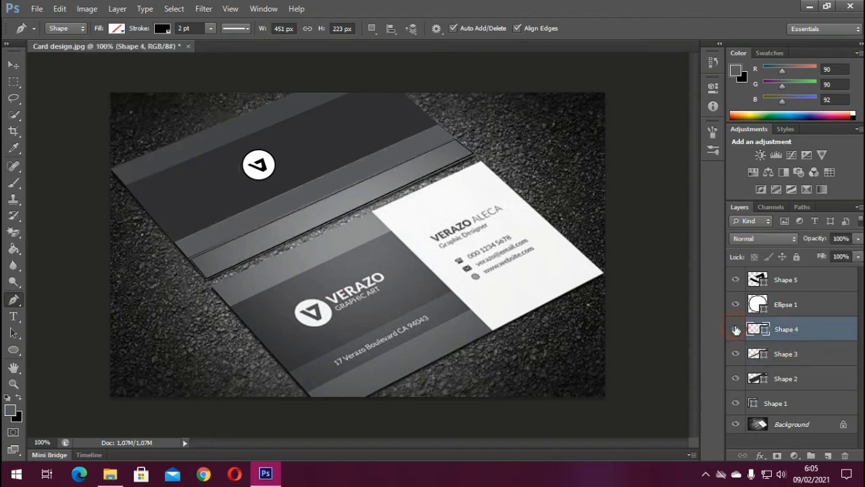
left_click(12, 150)
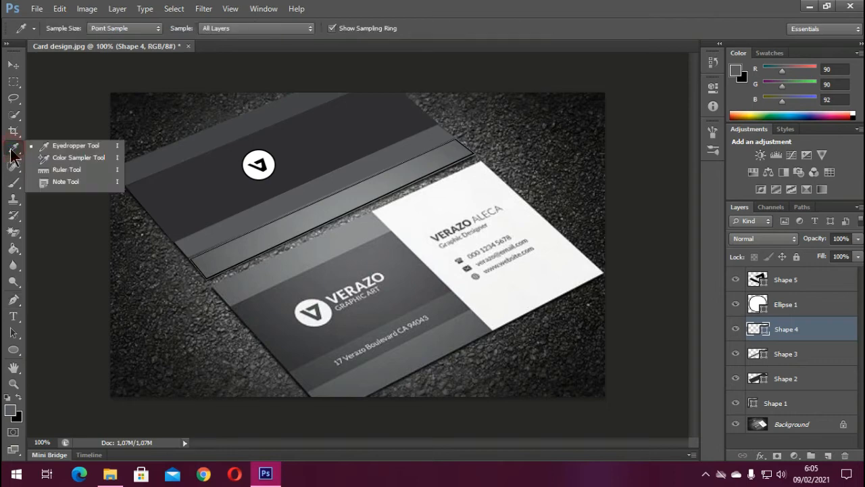
left_click(73, 147)
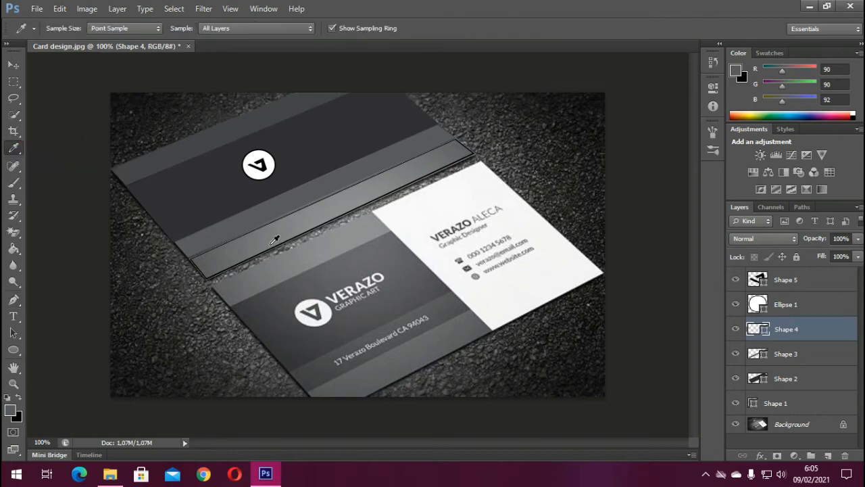
left_click(269, 236)
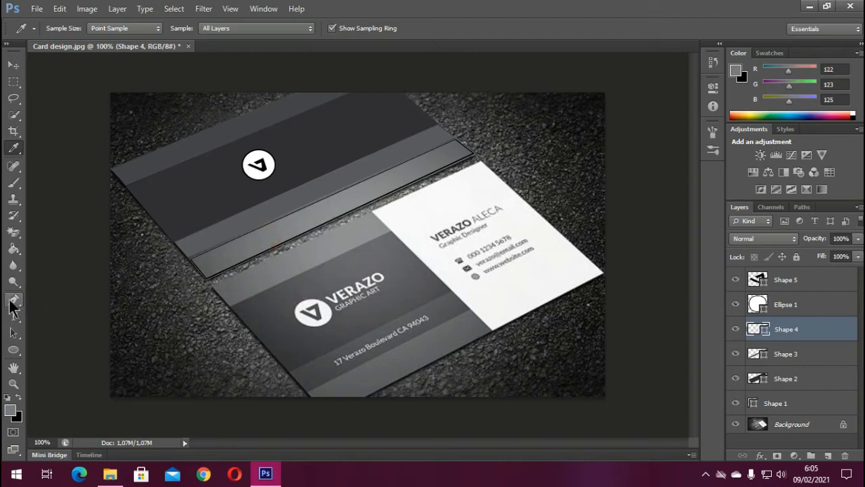
Fill the Shape 4 lowest band with the sampled light grey and remove its stroke
left_click(14, 300)
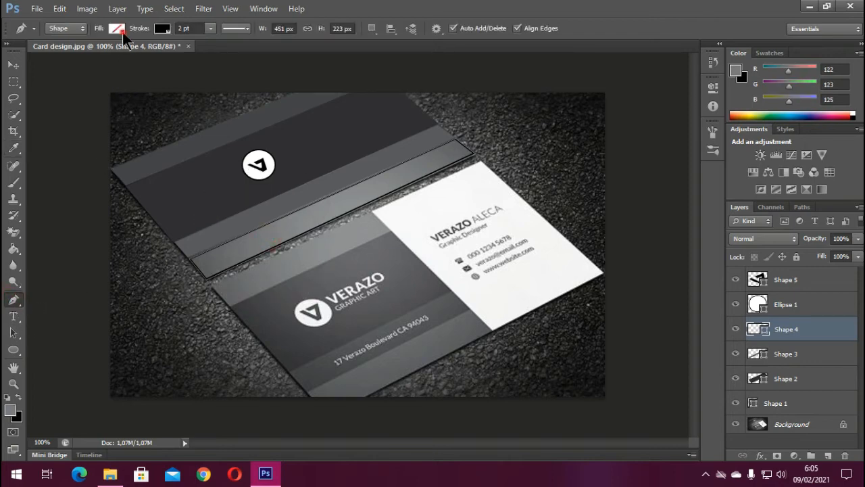
left_click(121, 29)
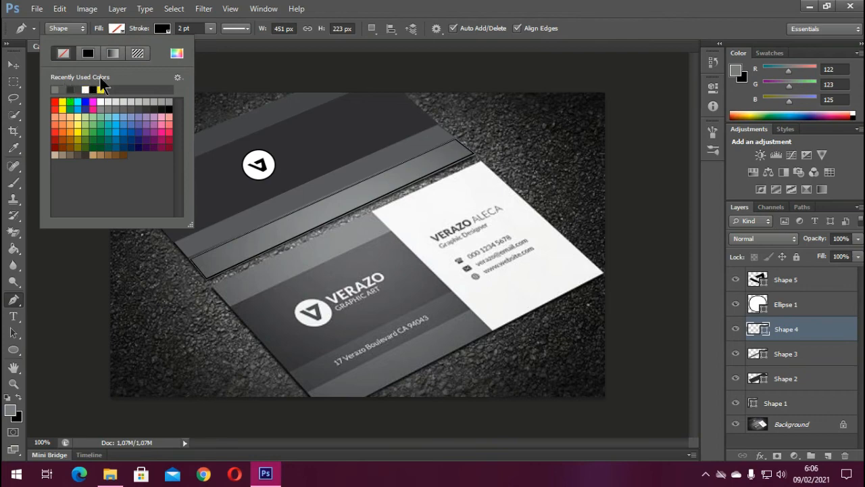
left_click(55, 89)
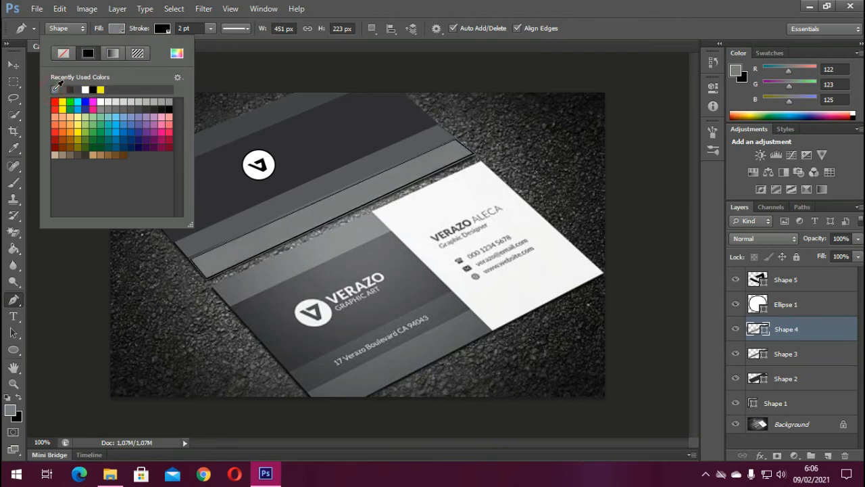
left_click(171, 32)
left_click(171, 32)
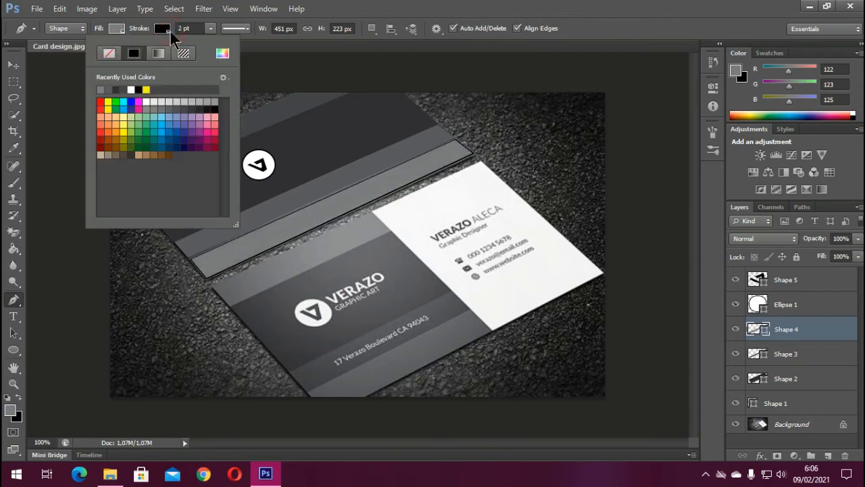
left_click(108, 53)
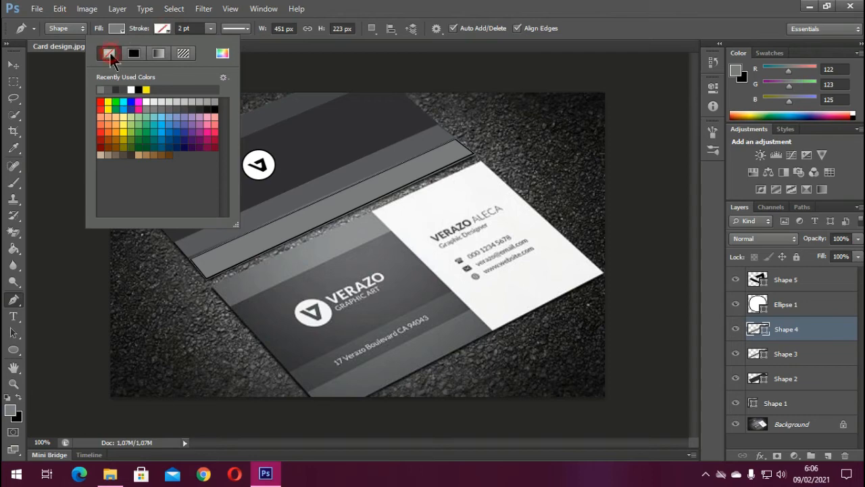
left_click(497, 11)
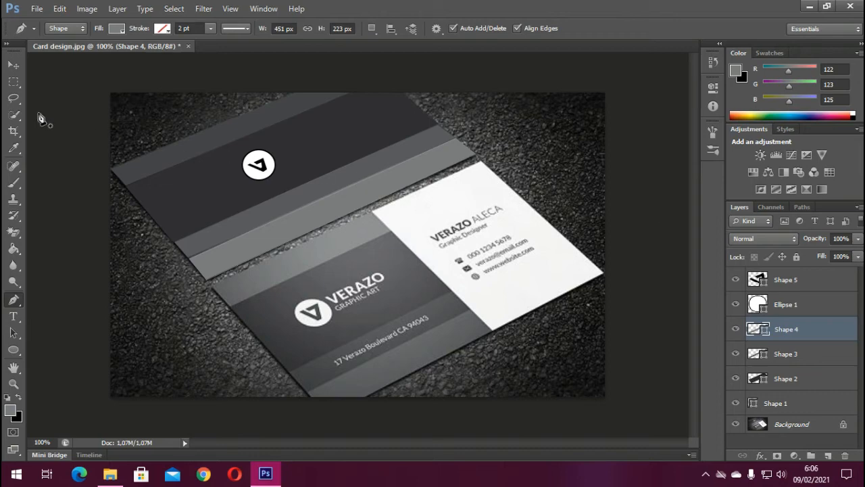
left_click(14, 65)
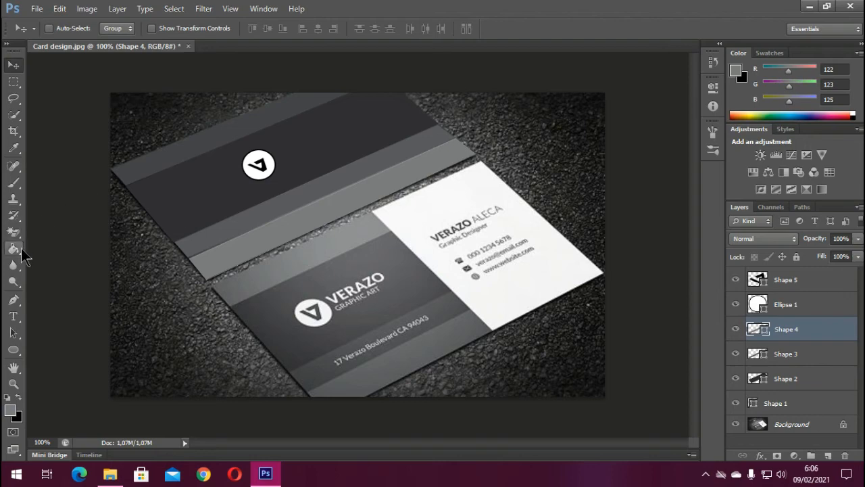
Add the horizontal text "Design and Graphics" at 24 pt over the upper card's lowest band, layered above Shape 5
left_click(814, 289)
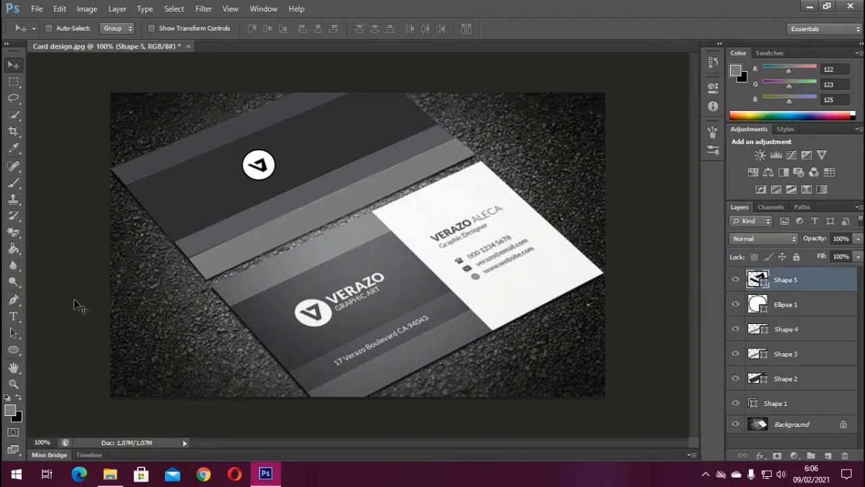
left_click(14, 318)
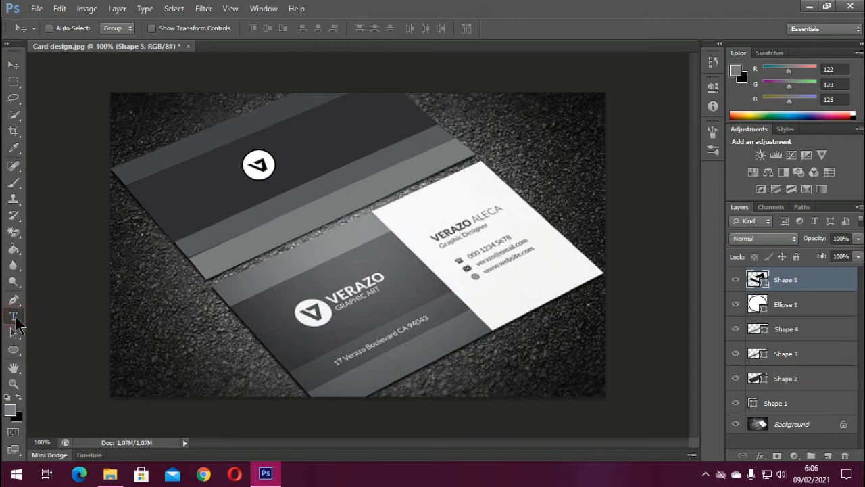
left_click_drag(16, 320, 43, 320)
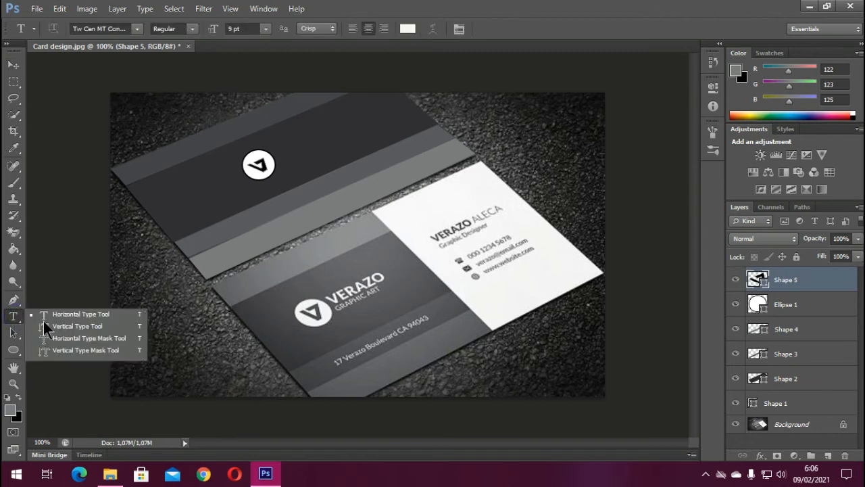
left_click(96, 315)
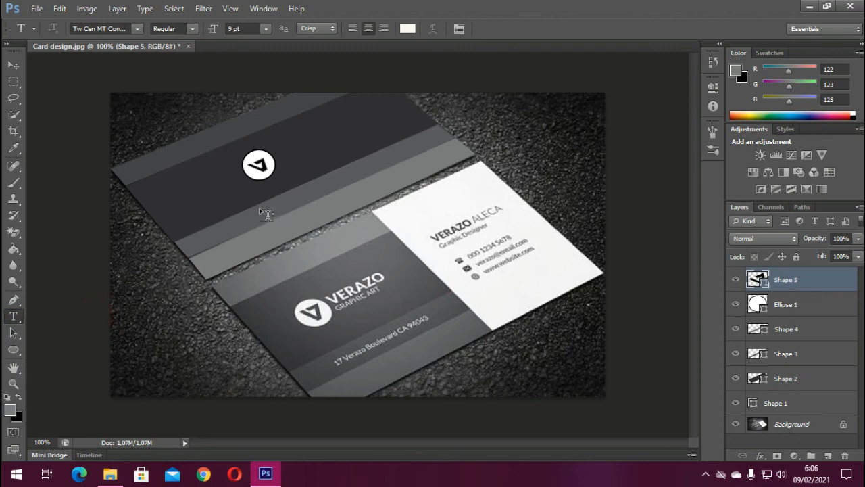
left_click(265, 234)
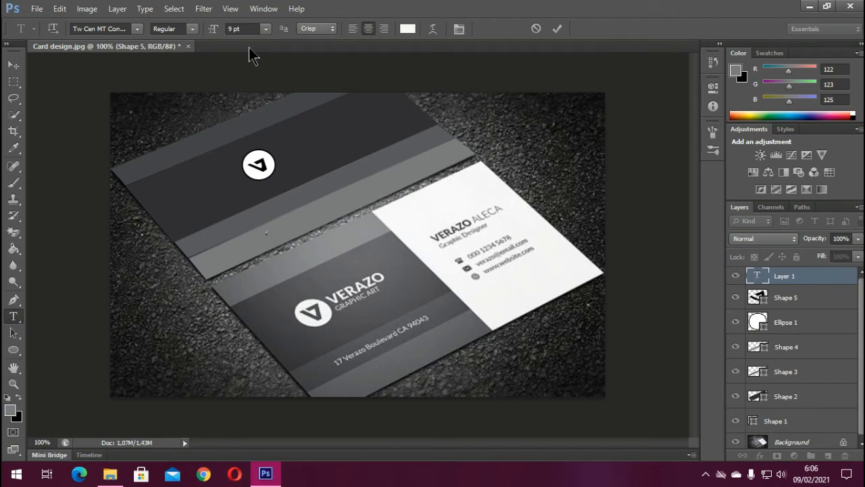
left_click(265, 29)
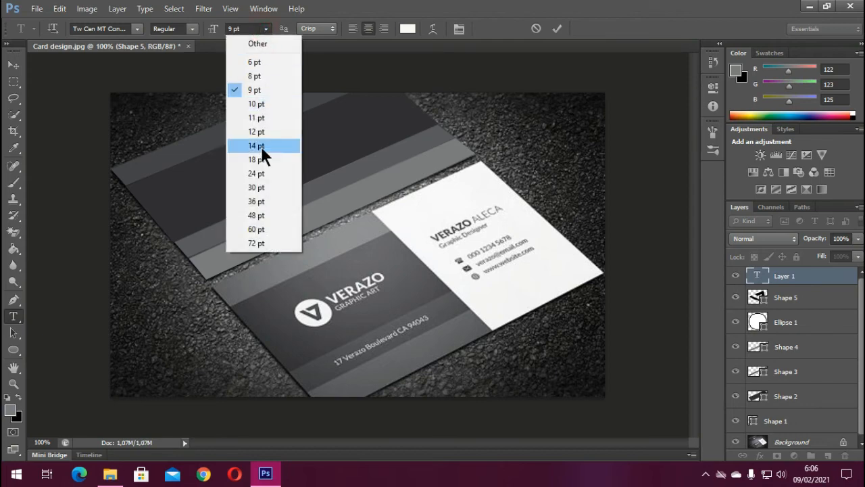
left_click(257, 169)
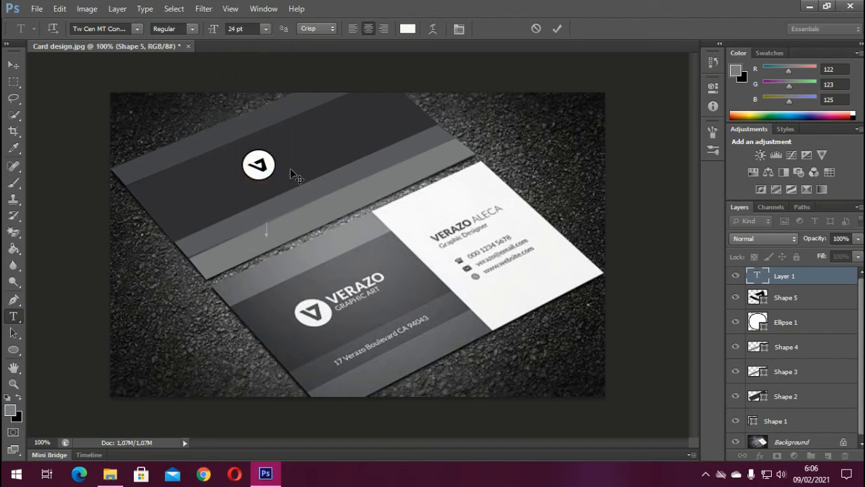
type("Design and Graphics")
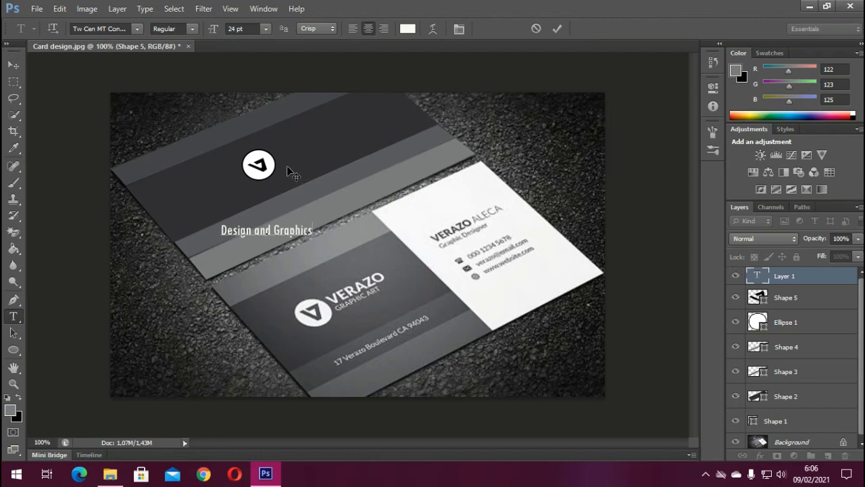
left_click(557, 29)
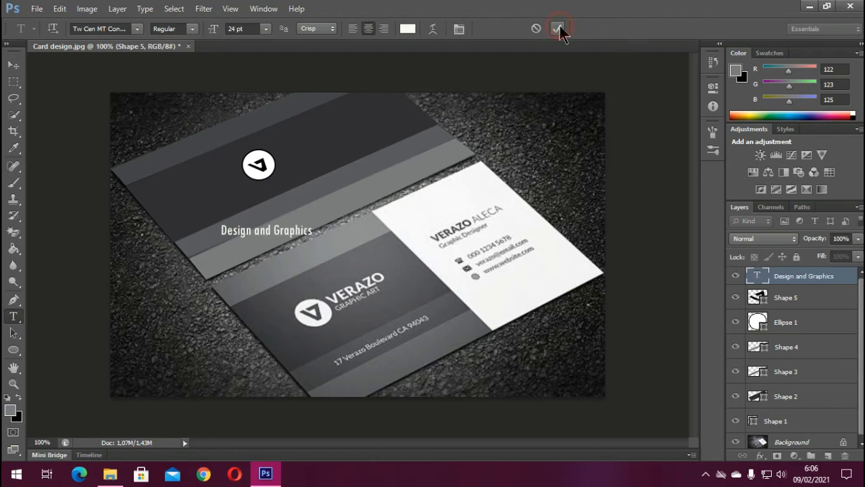
Free-transform the "Design and Graphics" text, rotating it about -26° and moving it along the upper card's lowest band
left_click(61, 11)
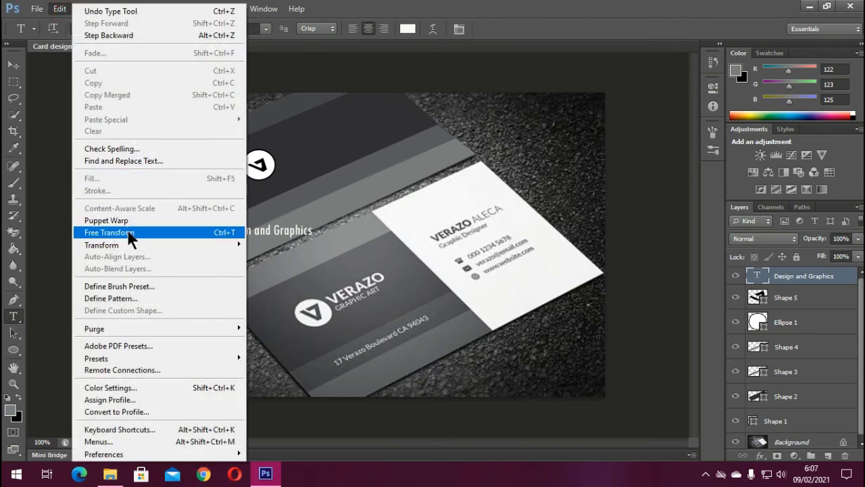
left_click(128, 232)
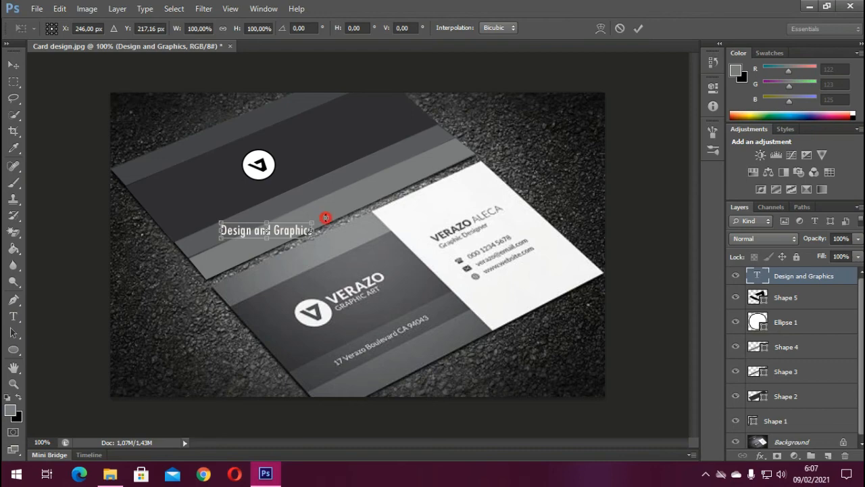
left_click_drag(327, 216, 325, 183)
left_click_drag(288, 222, 353, 203)
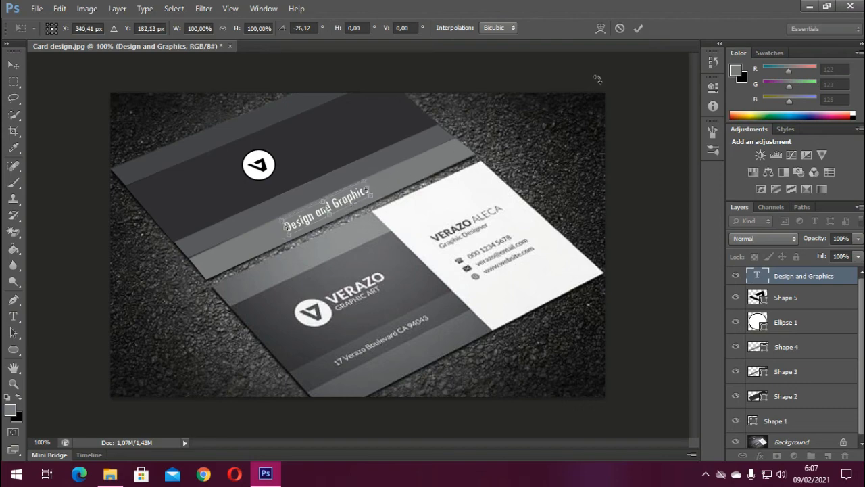
left_click(638, 28)
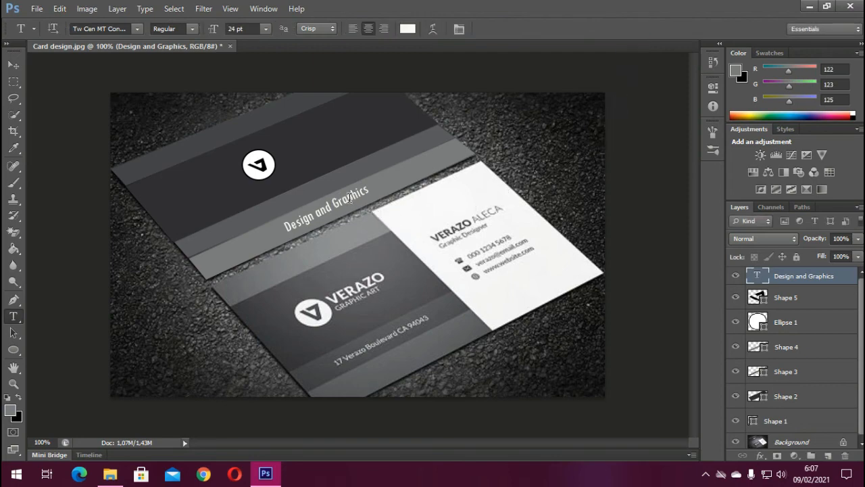
Fine-tune the rotation of the "Design and Graphics" text to match the band's slope, ending with a clockwise turn of about 2.8°
key("ctrl+t")
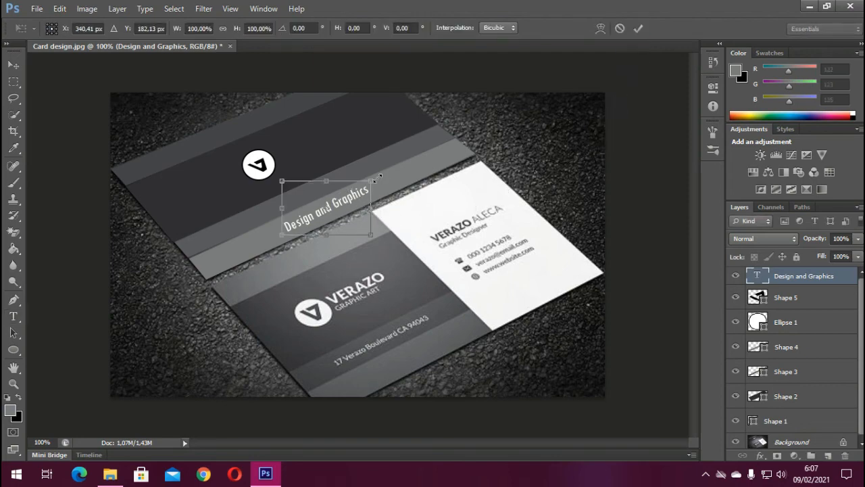
left_click(381, 178)
left_click_drag(380, 176, 380, 176)
left_click(639, 27)
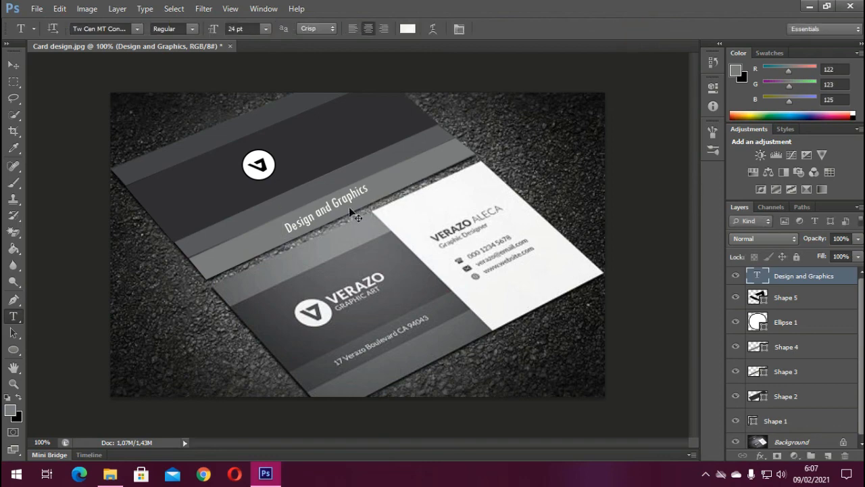
key("ctrl+t")
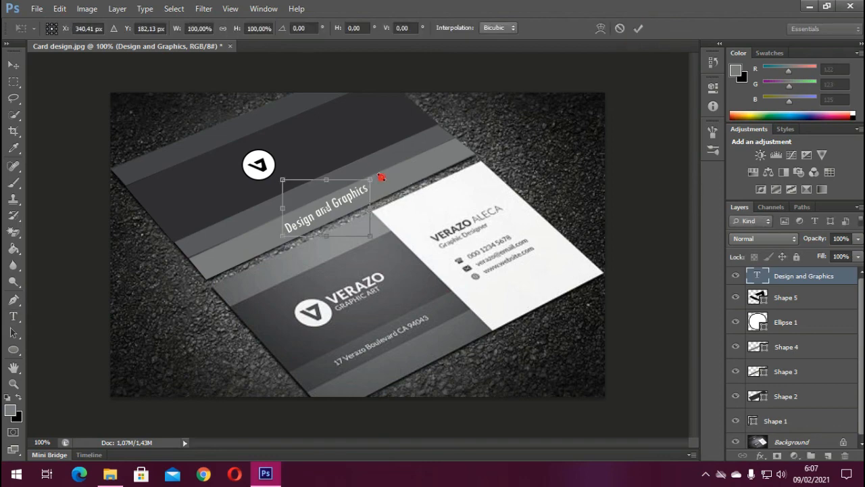
left_click_drag(382, 178, 383, 179)
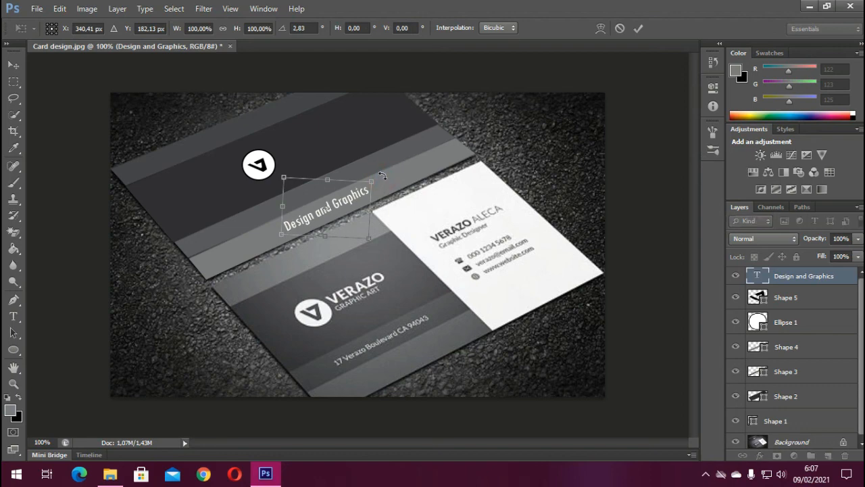
left_click(641, 31)
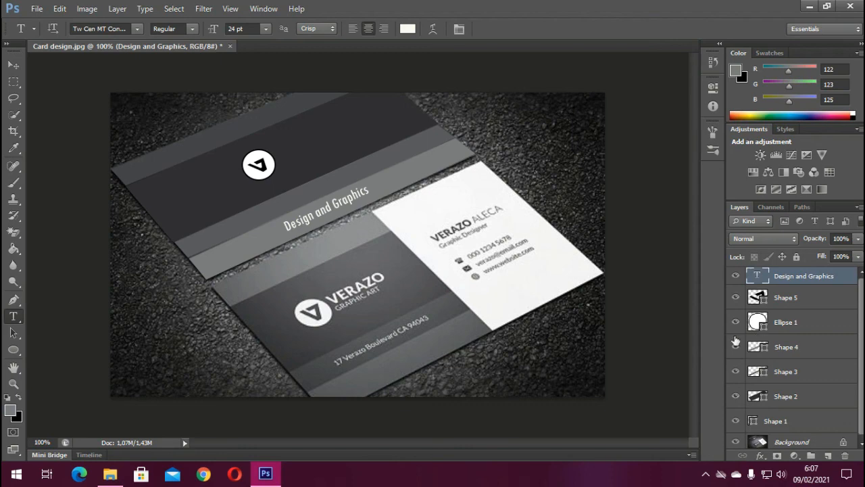
Start a text layer on the upper card's dark middle band and activate the Eyedropper for sampling a colour
scroll(814, 406, "down", 1)
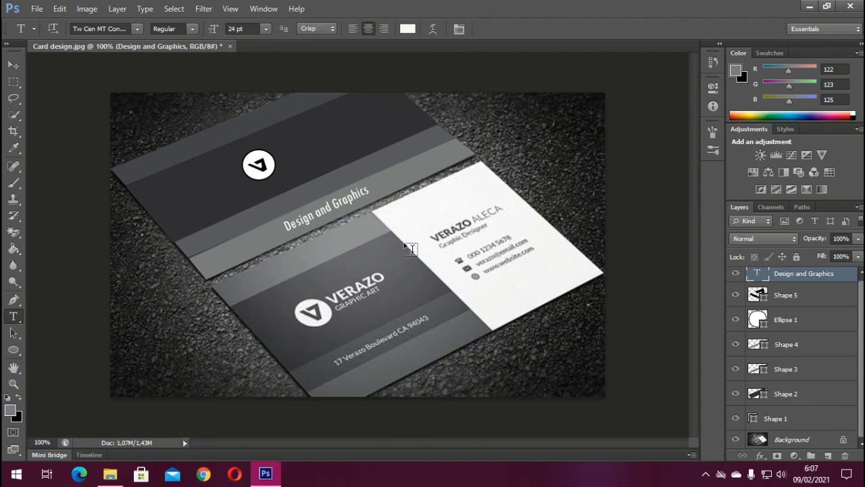
left_click(284, 143)
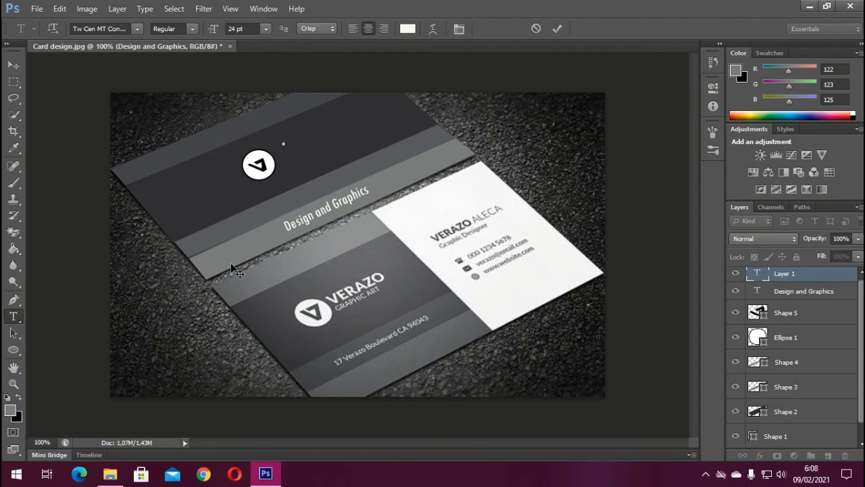
left_click(15, 149)
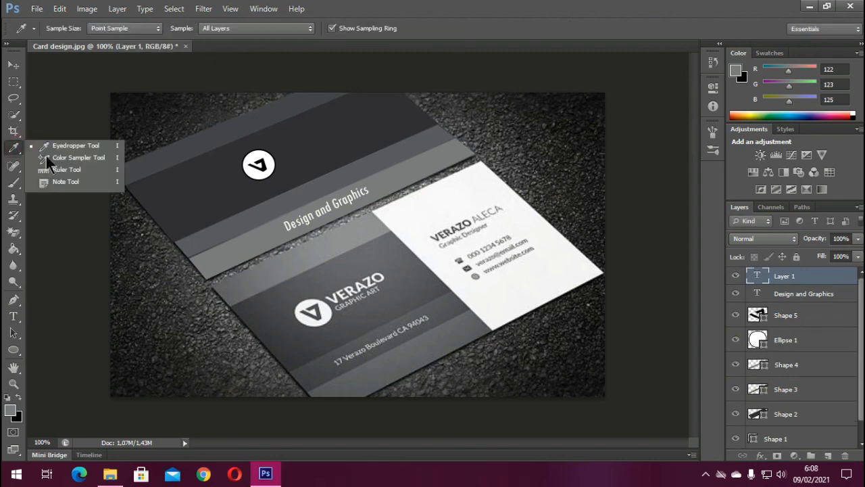
left_click(16, 150)
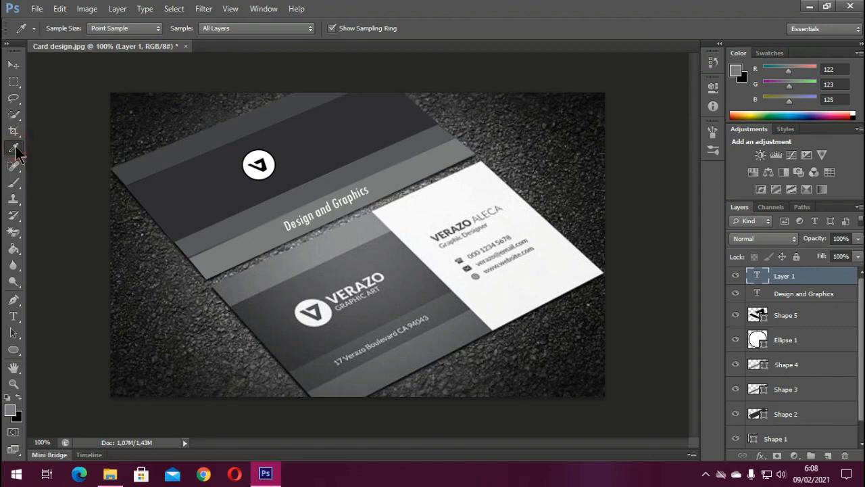